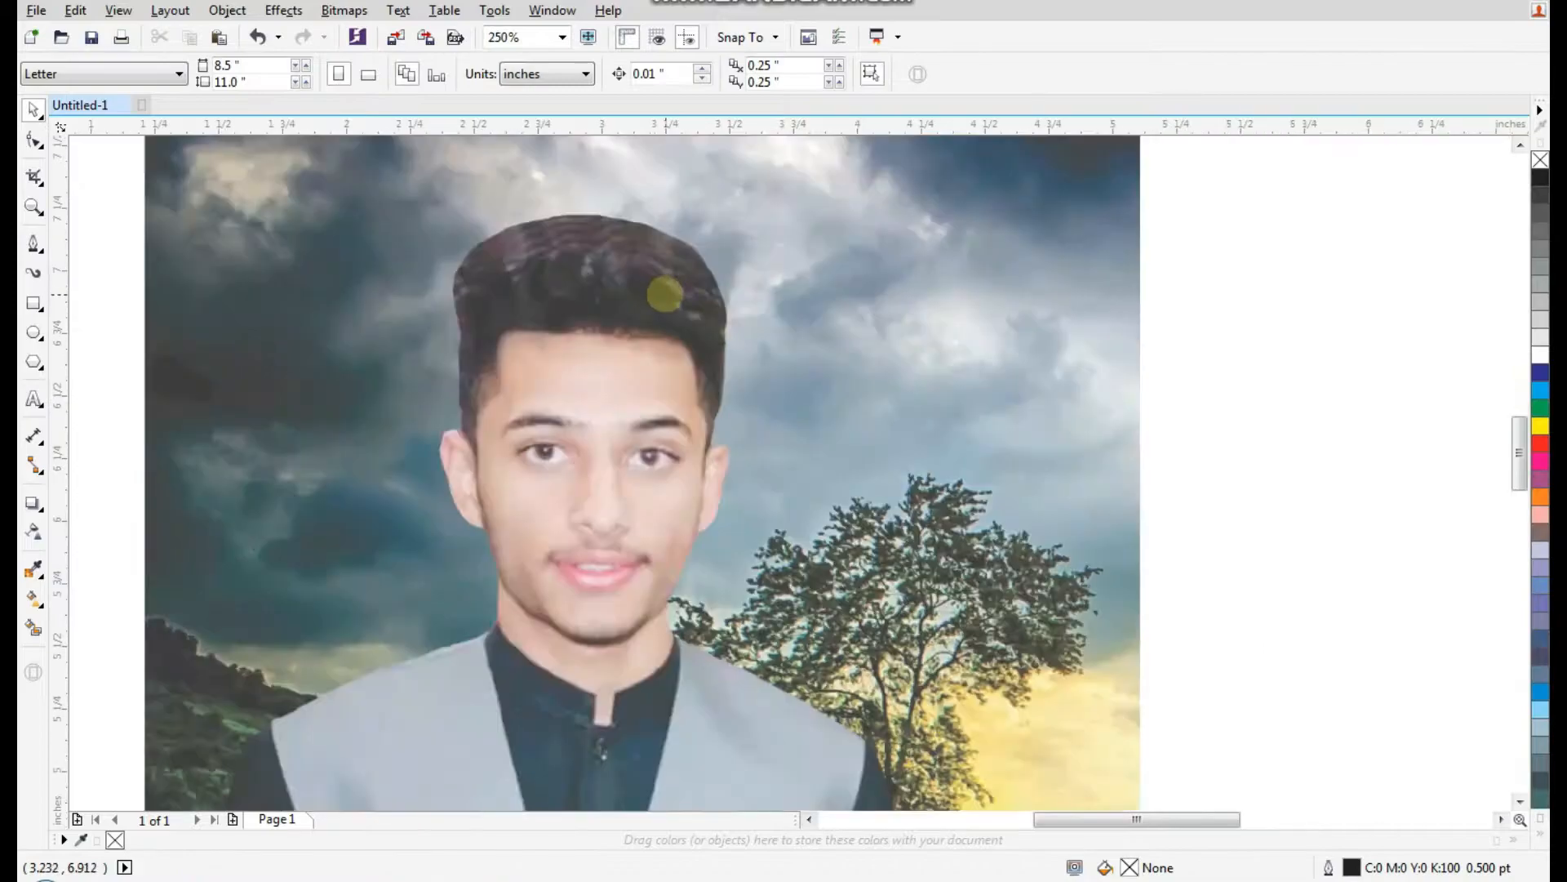
- Start a Pen tool outline at the right edge of the man's hair and trace it upward along the side
{"action": "scroll", "coordinate": [667, 292], "scroll_direction": "up", "scroll_amount": 2}
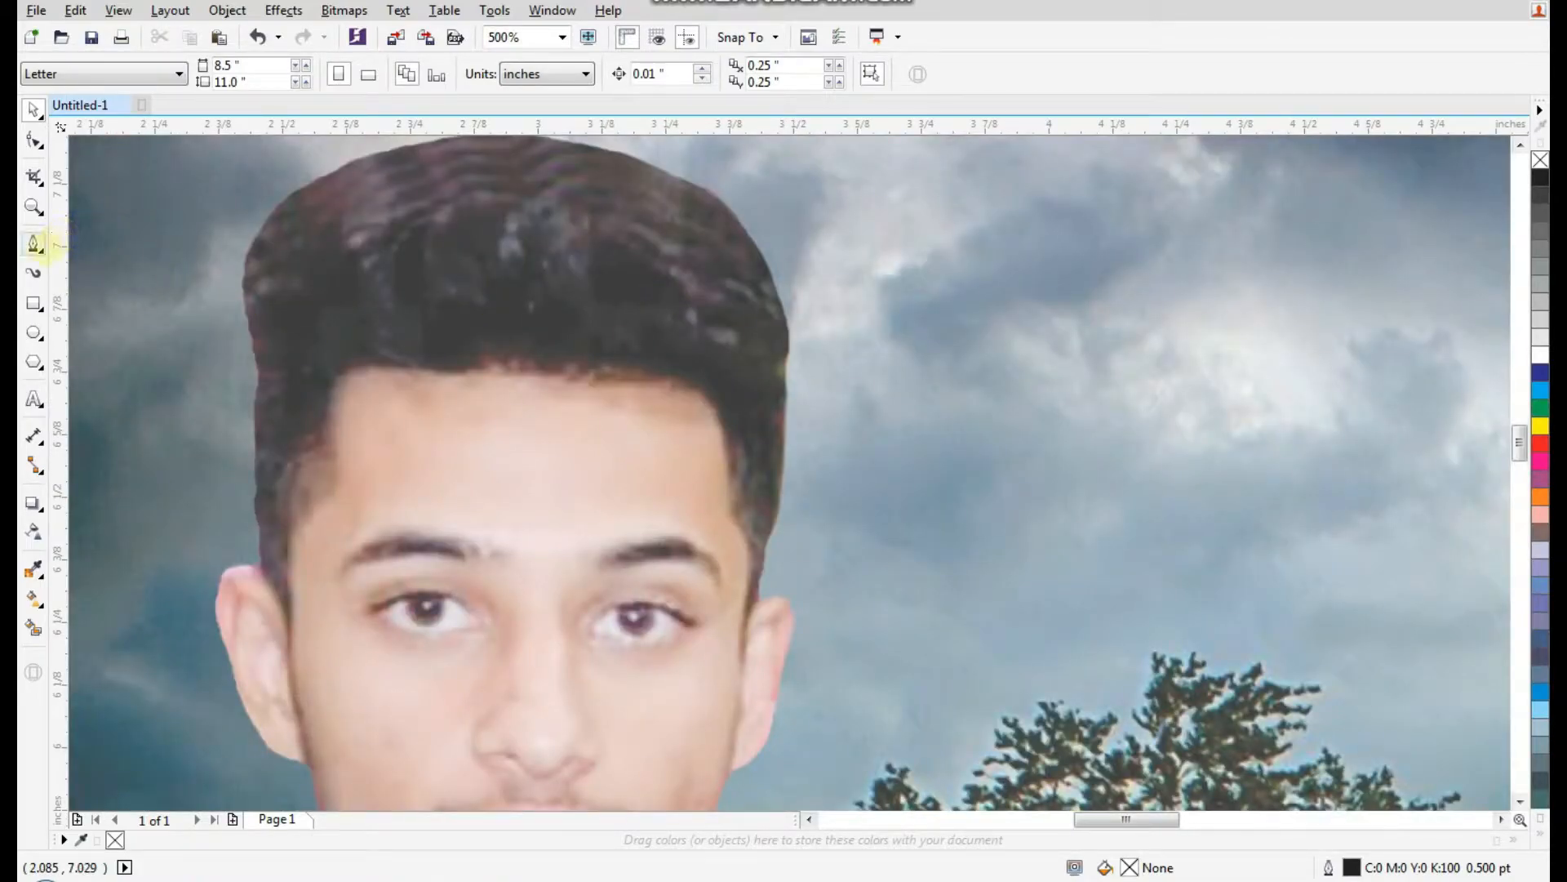
{"action": "left_click", "coordinate": [35, 245]}
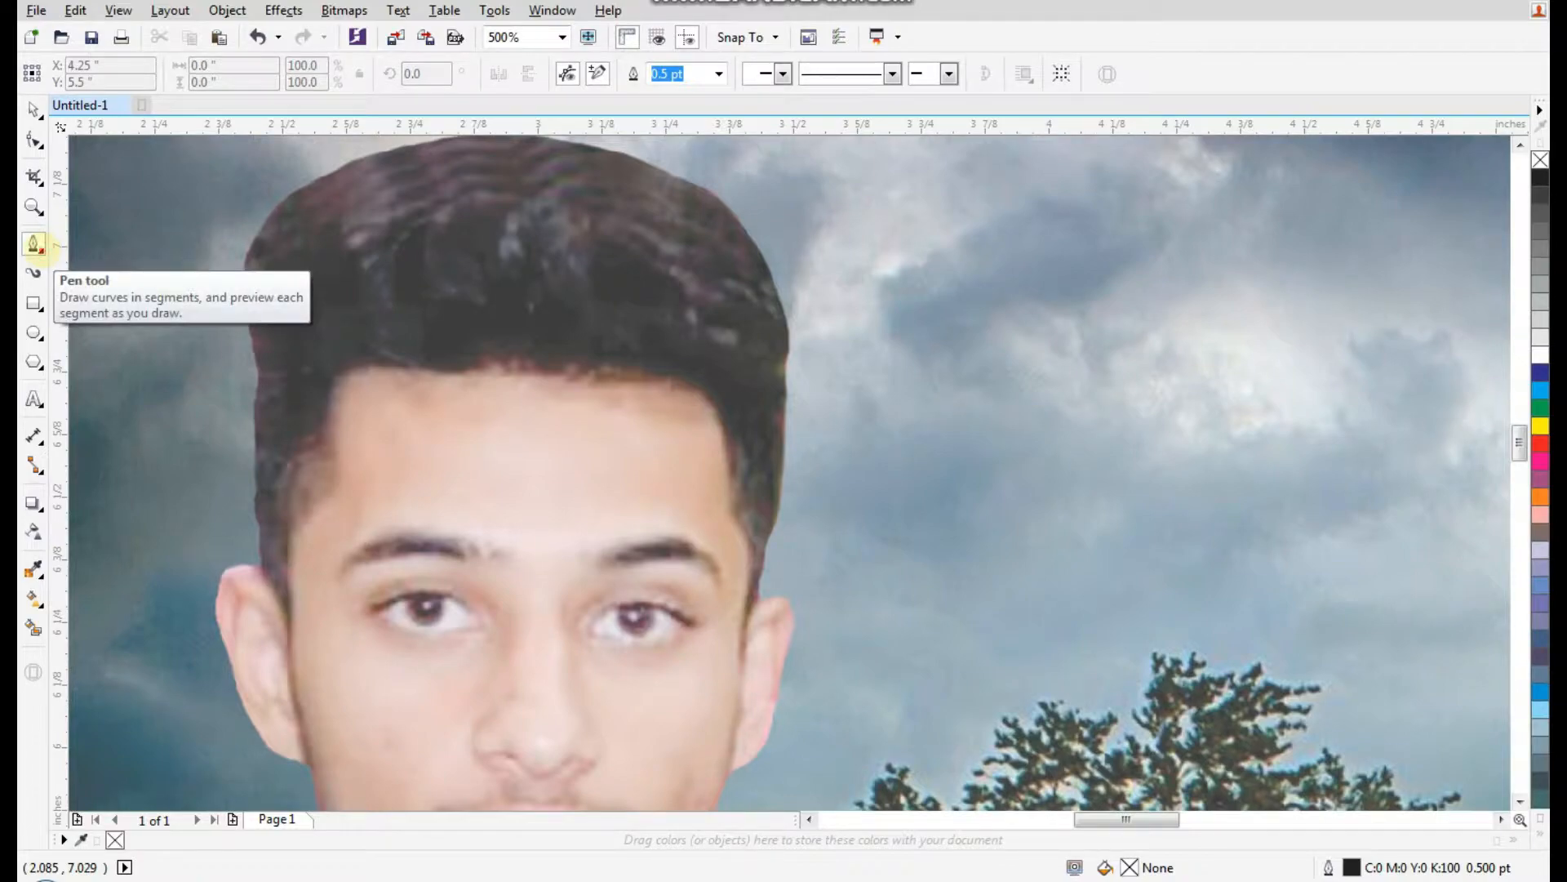
{"action": "left_click", "coordinate": [34, 245]}
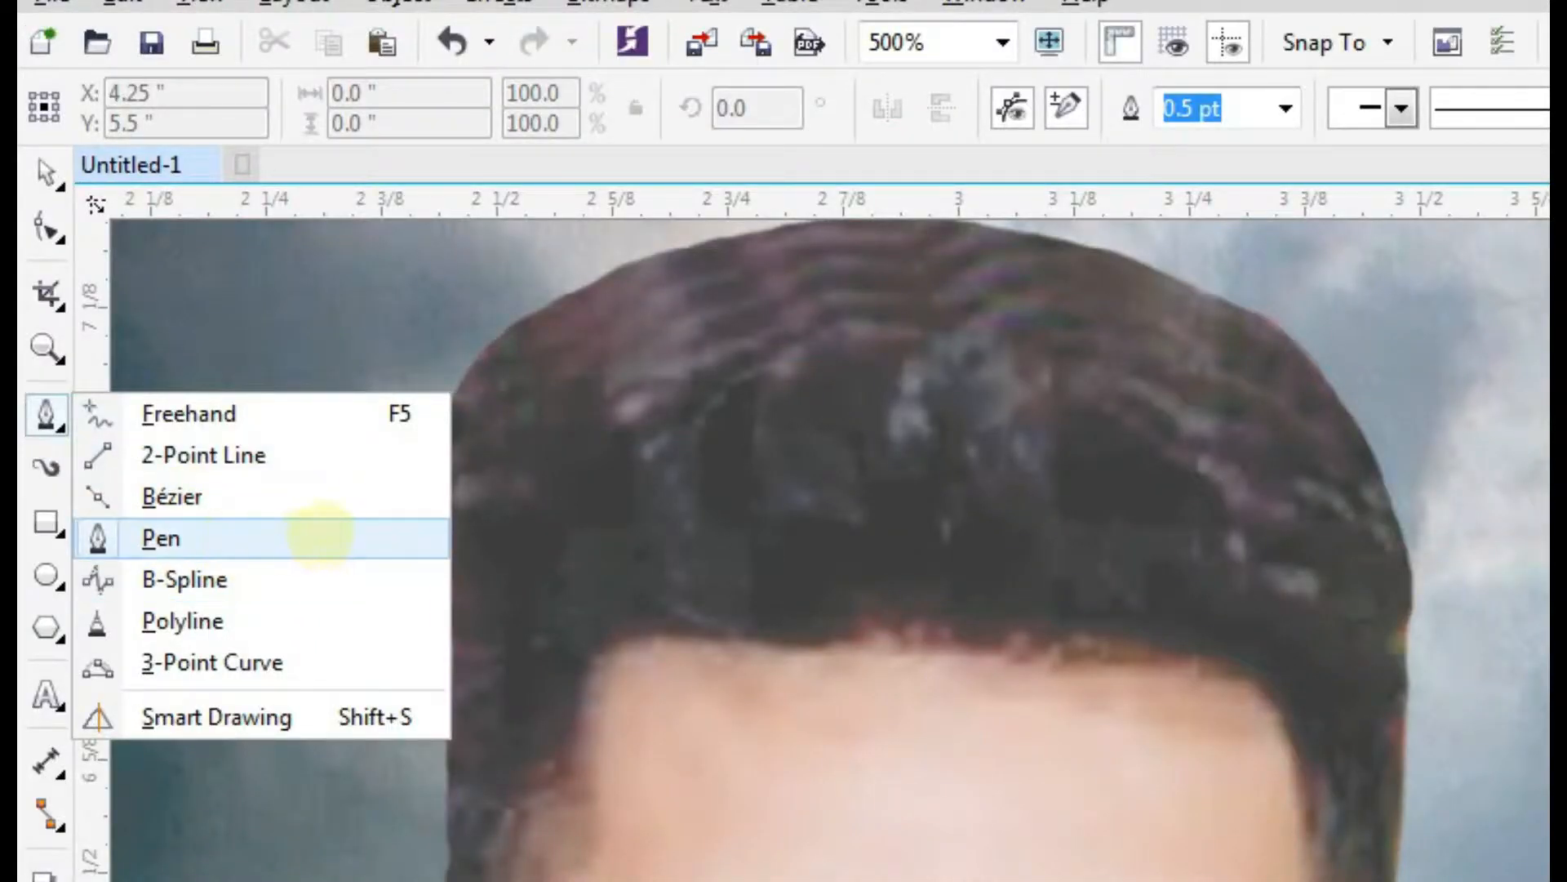
{"action": "left_click", "coordinate": [293, 538]}
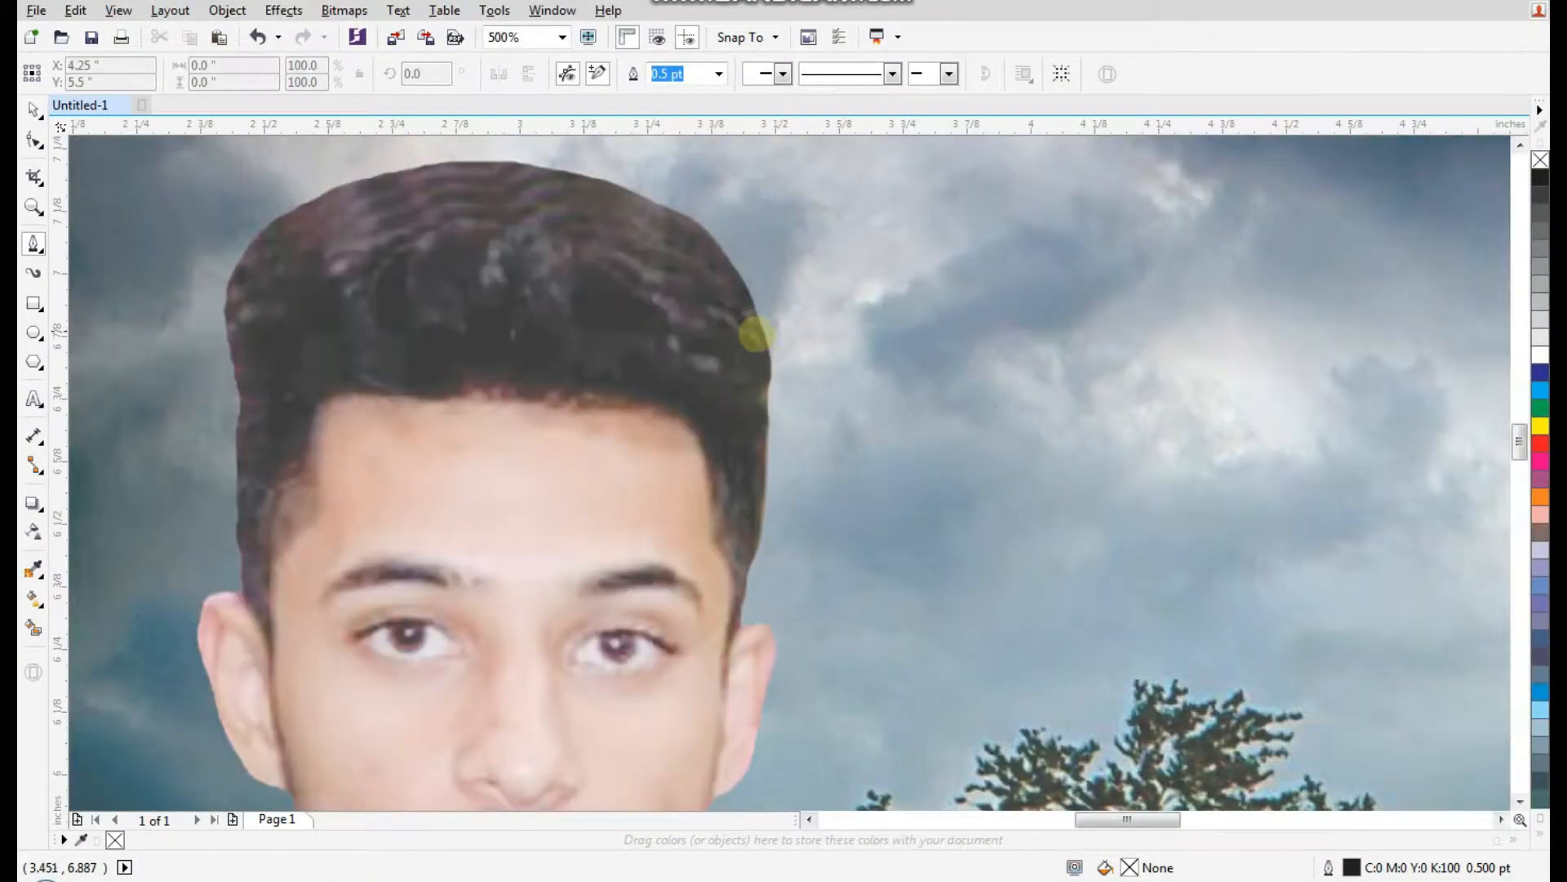
{"action": "scroll", "coordinate": [756, 333], "scroll_direction": "up", "scroll_amount": 2}
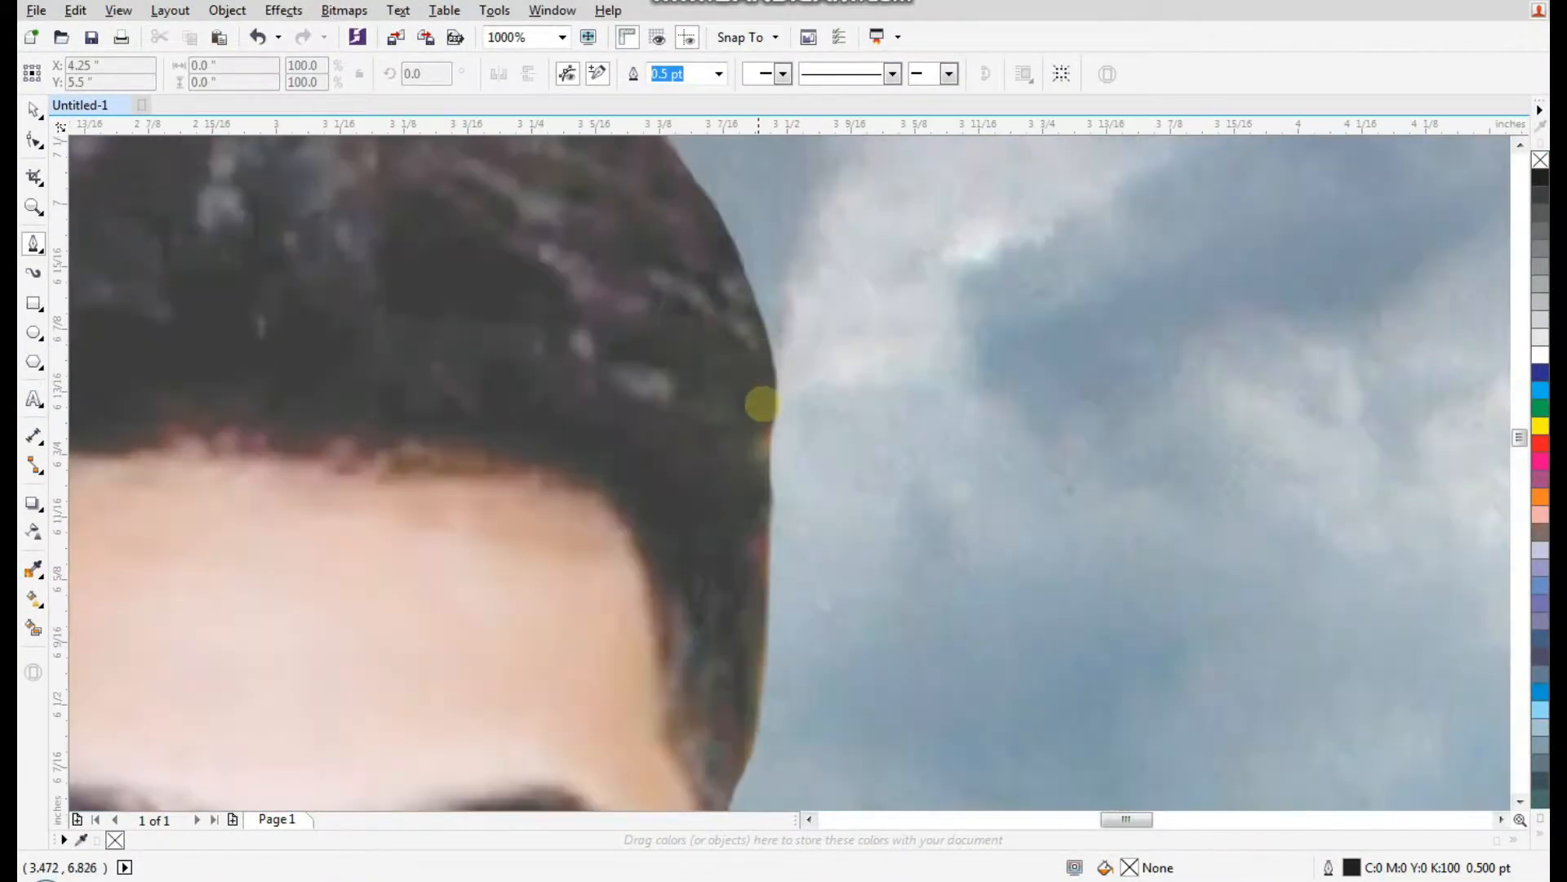
{"action": "left_click", "coordinate": [773, 416]}
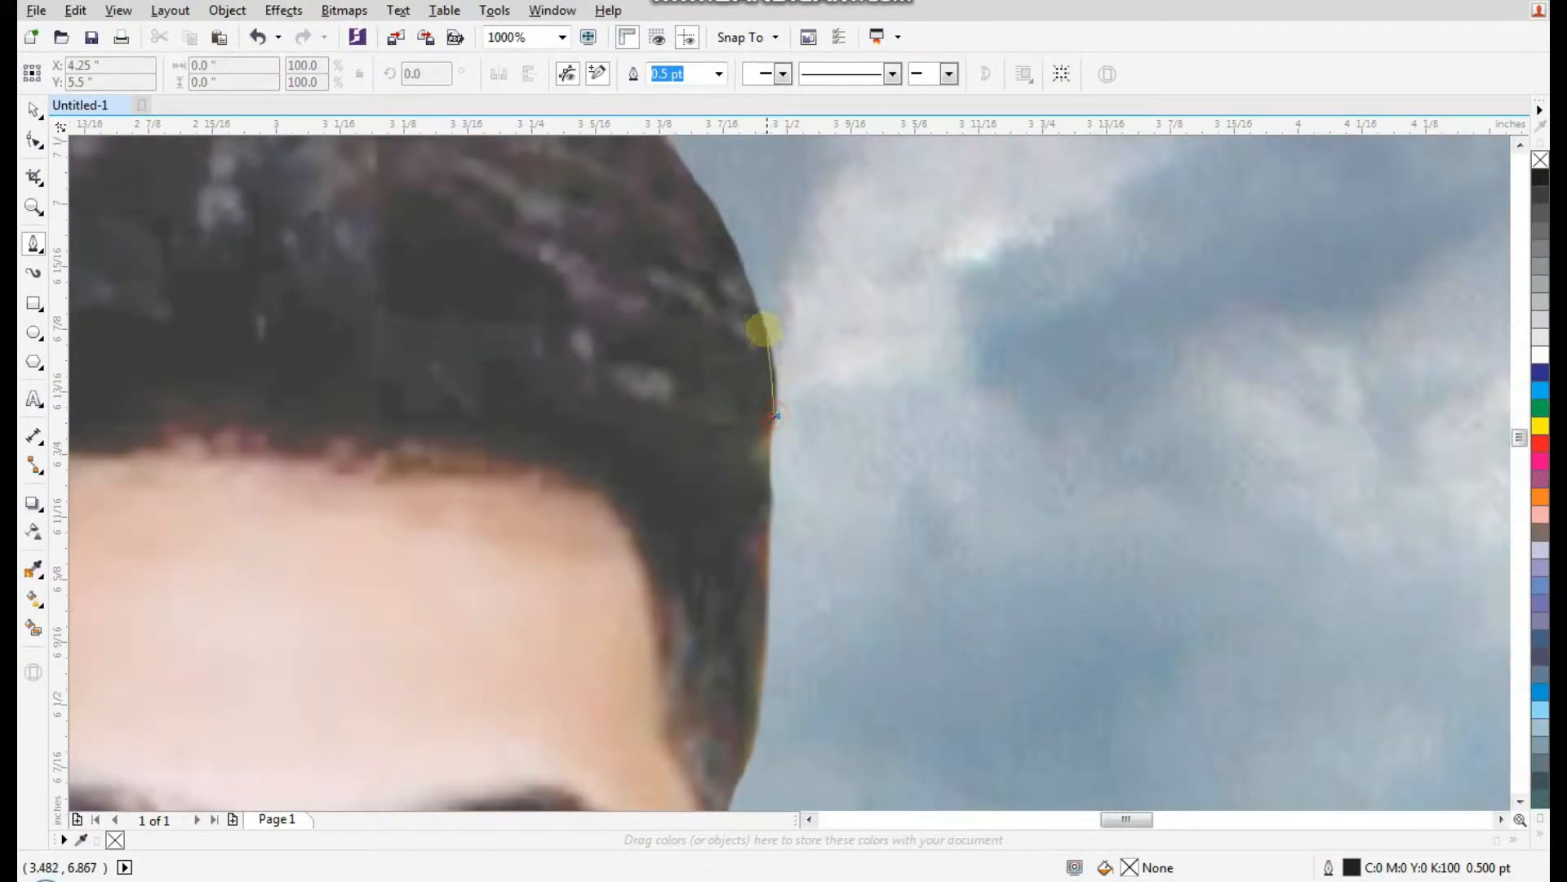
{"action": "left_click", "coordinate": [755, 308]}
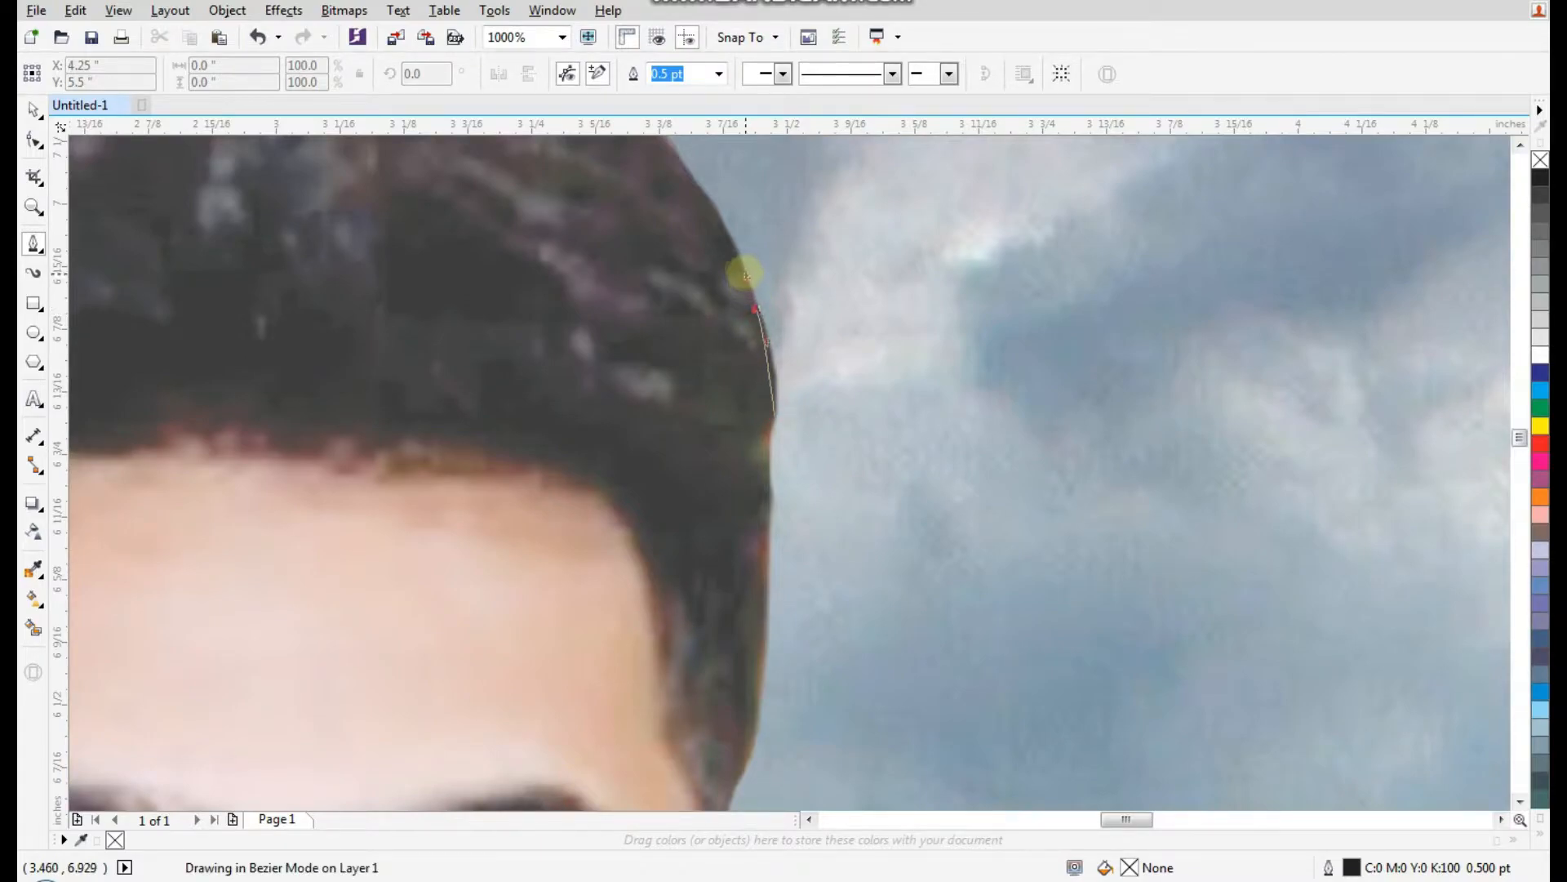
{"action": "left_click_drag", "start_coordinate": [739, 256], "coordinate": [685, 164]}
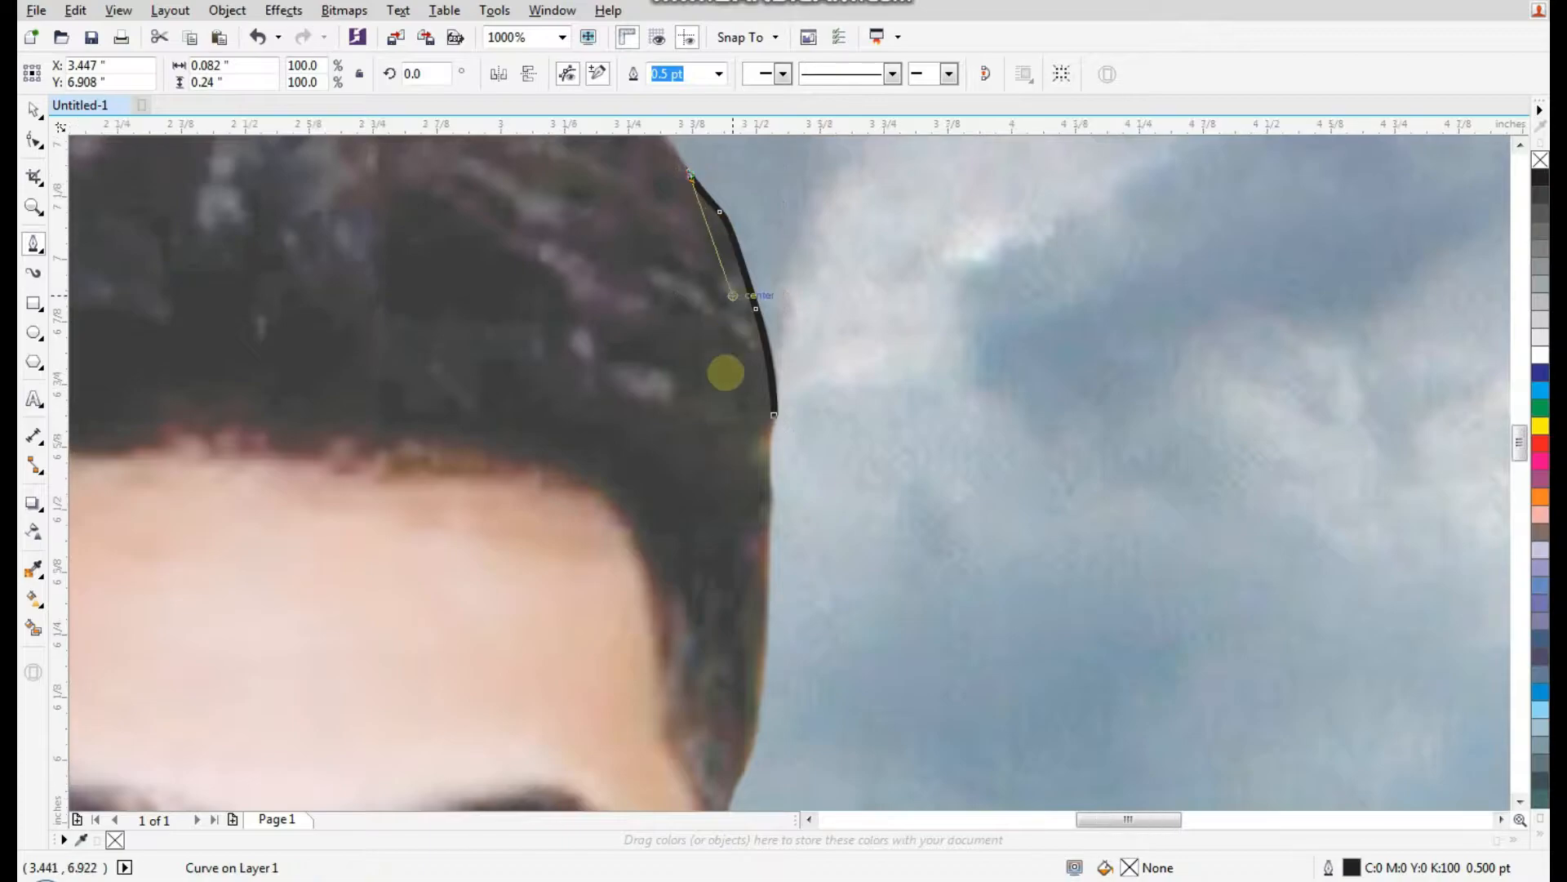
- Continue the outline around the upper-right curve of the hair toward the crown
{"action": "scroll", "coordinate": [725, 343], "scroll_direction": "down", "scroll_amount": 5}
{"action": "scroll", "coordinate": [699, 332], "scroll_direction": "up", "scroll_amount": 5}
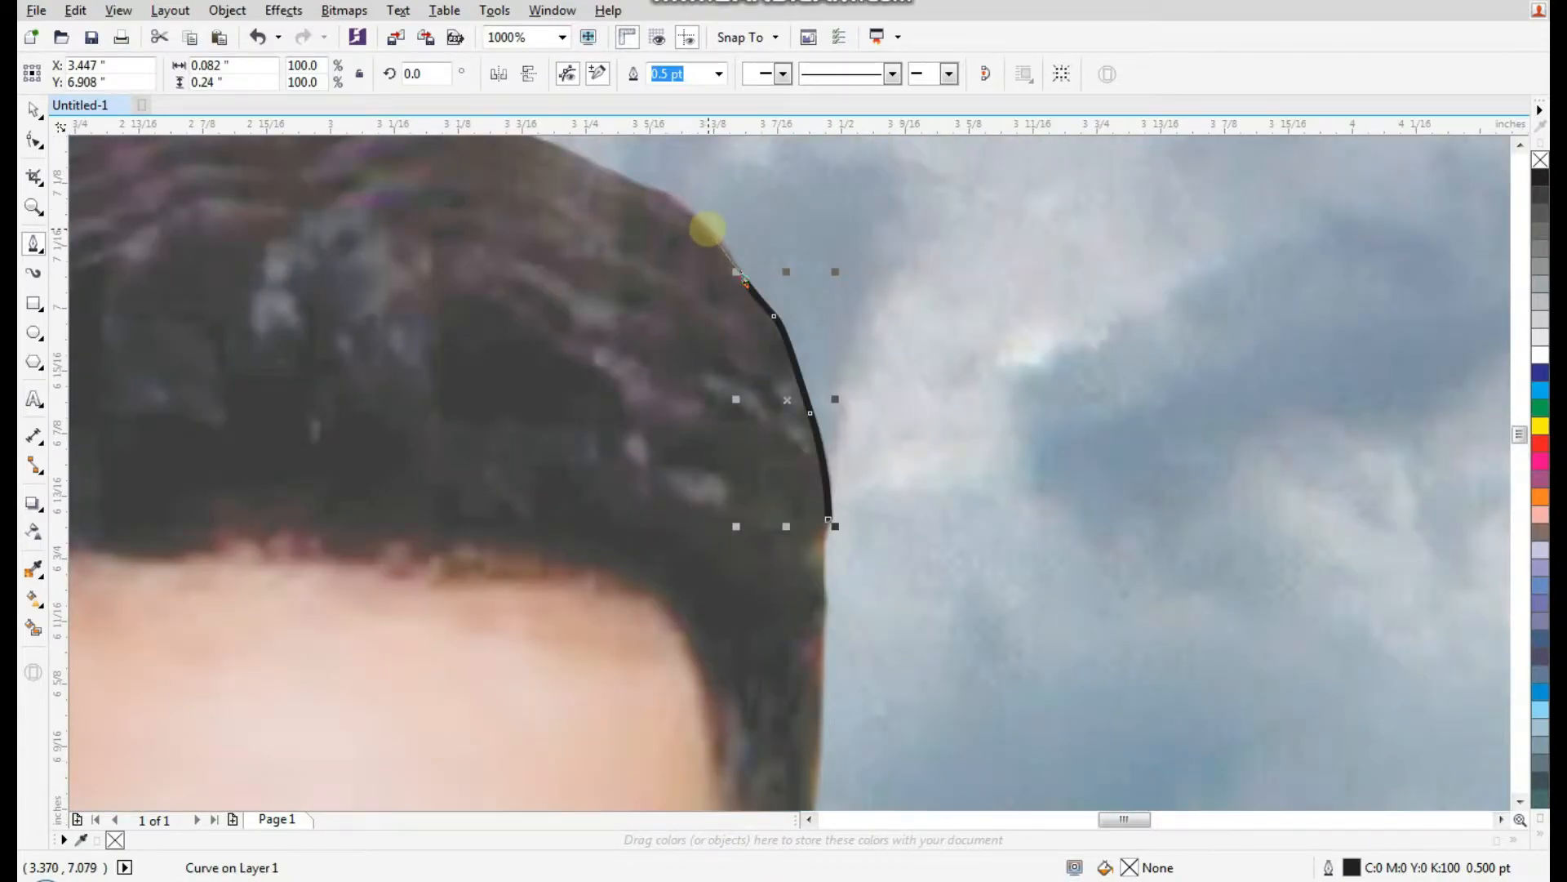
{"action": "mouse_move", "coordinate": [702, 223]}
{"action": "left_mouse_down"}
{"action": "mouse_move", "coordinate": [592, 161]}
{"action": "mouse_move", "coordinate": [461, 160]}
{"action": "left_mouse_up"}
{"action": "scroll", "coordinate": [608, 229], "scroll_direction": "down", "scroll_amount": 1}
{"action": "scroll", "coordinate": [563, 179], "scroll_direction": "up", "scroll_amount": 1}
{"action": "scroll", "coordinate": [441, 220], "scroll_direction": "down", "scroll_amount": 2}
{"action": "scroll", "coordinate": [404, 195], "scroll_direction": "up", "scroll_amount": 4}
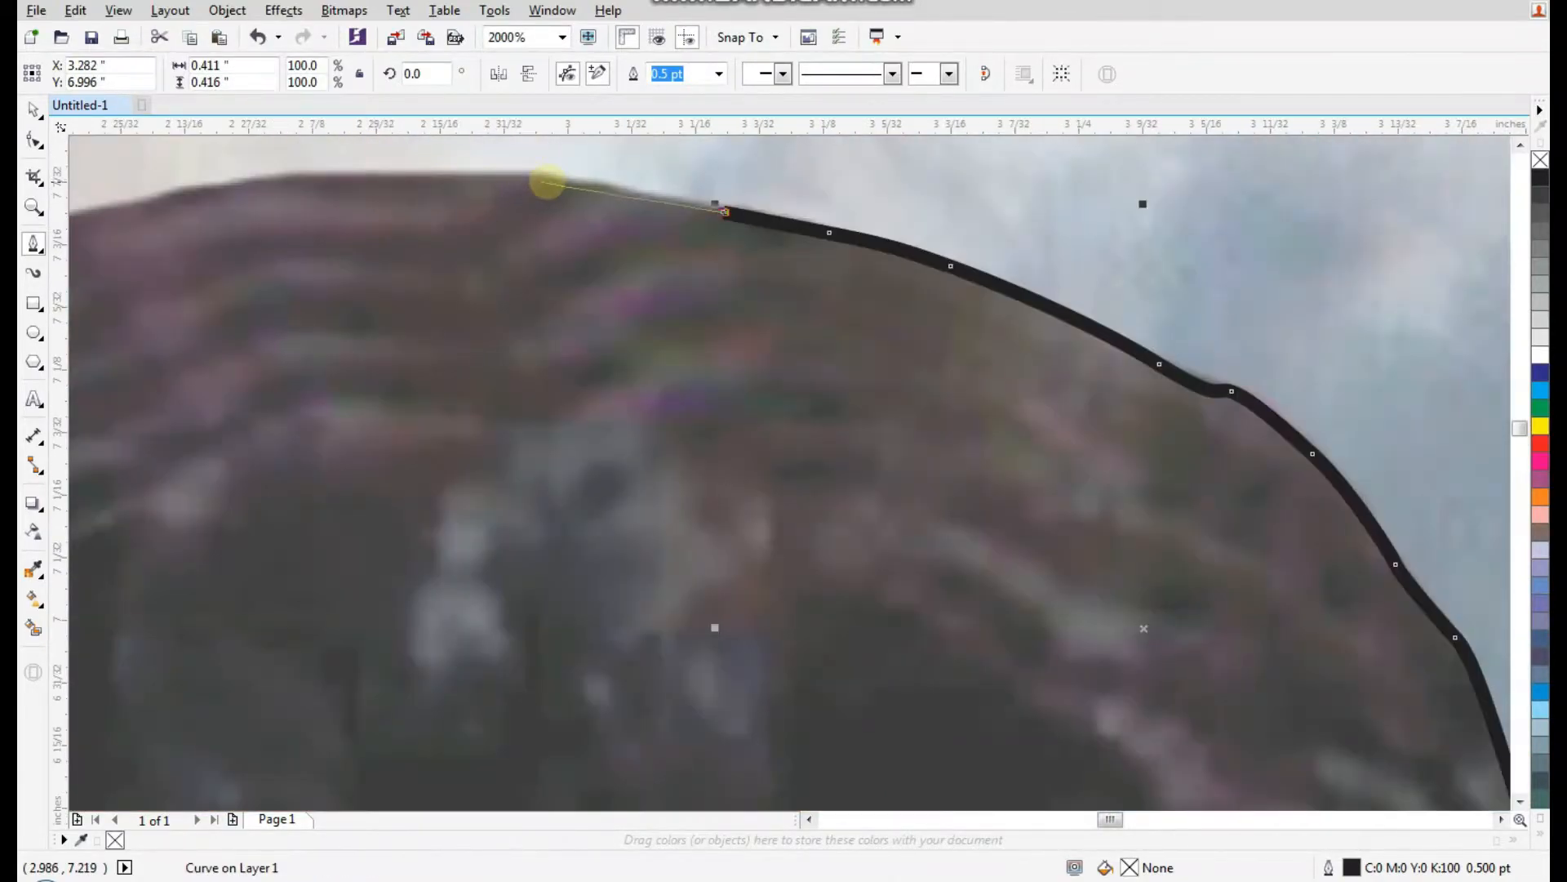
- Extend the outline across the crown of the hair, placing curve nodes along its top edge
{"action": "mouse_move", "coordinate": [559, 179]}
{"action": "left_mouse_down"}
{"action": "mouse_move", "coordinate": [269, 173]}
{"action": "mouse_move", "coordinate": [120, 196]}
{"action": "left_mouse_up"}
{"action": "scroll", "coordinate": [294, 227], "scroll_direction": "down", "scroll_amount": 1}
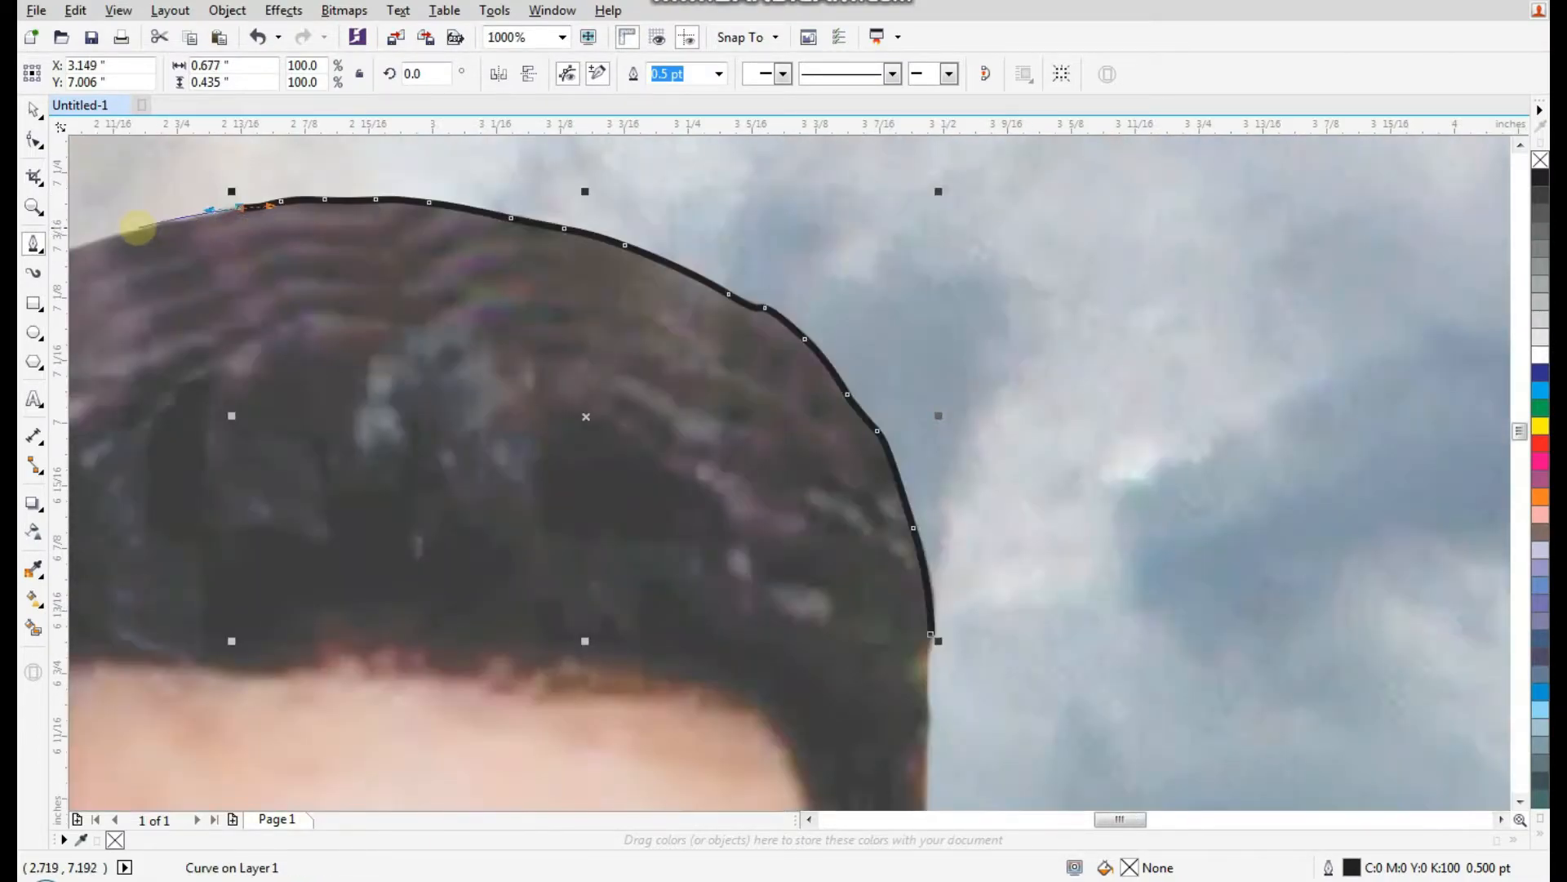
{"action": "scroll", "coordinate": [134, 231], "scroll_direction": "up", "scroll_amount": 1}
{"action": "left_click", "coordinate": [251, 207]}
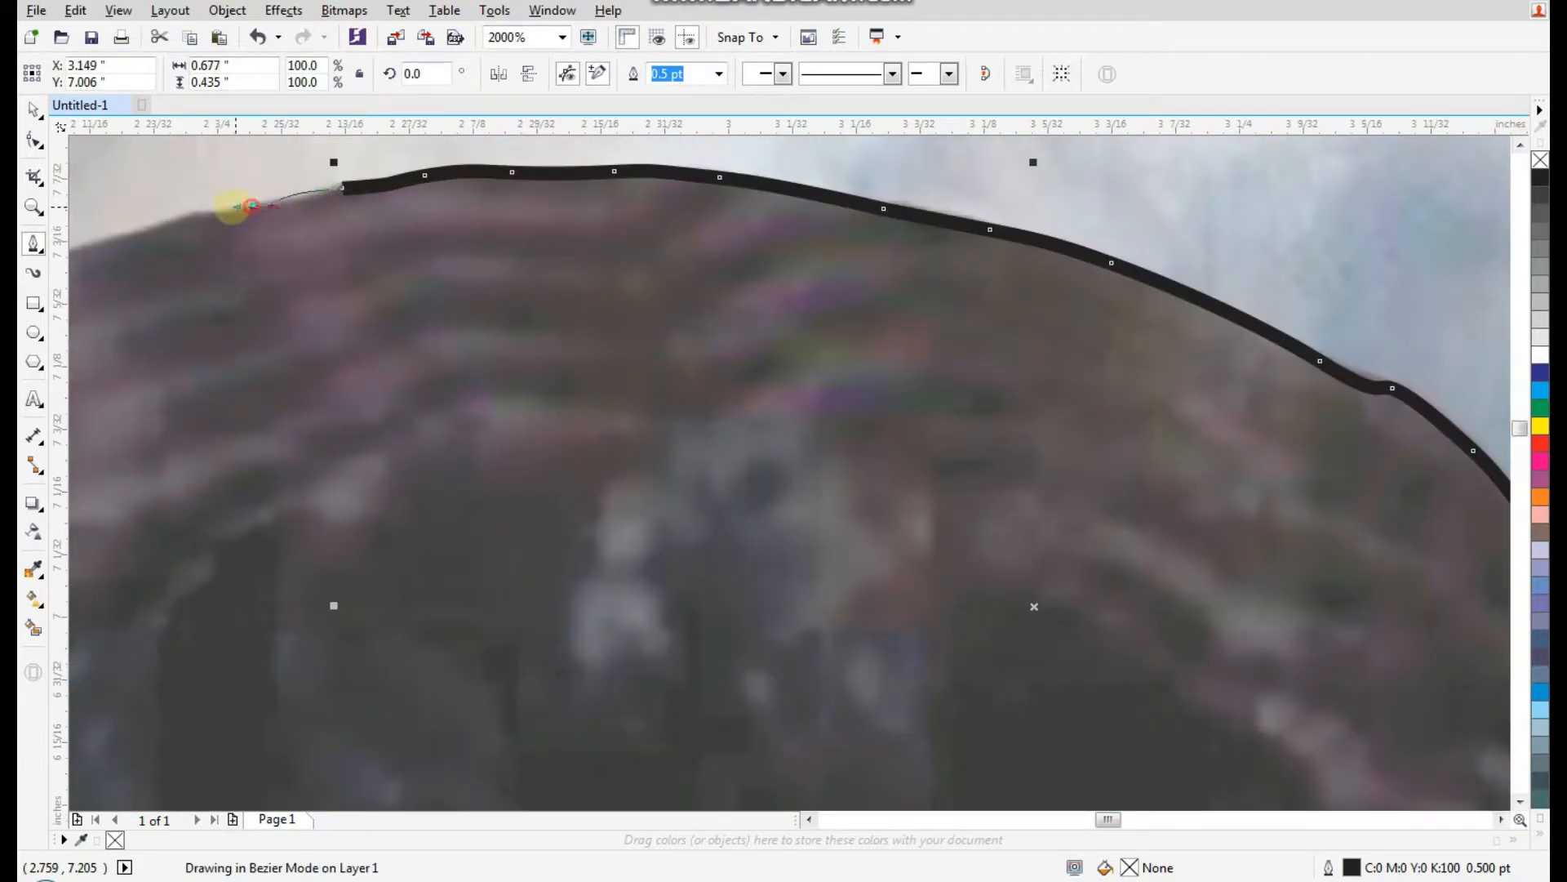
{"action": "left_click_drag", "start_coordinate": [211, 212], "coordinate": [140, 280]}
- Trace the outline down the sloping upper-left edge of the hair
{"action": "scroll", "coordinate": [148, 245], "scroll_direction": "down", "scroll_amount": 1}
{"action": "scroll", "coordinate": [217, 273], "scroll_direction": "up", "scroll_amount": 1}
{"action": "left_click", "coordinate": [143, 280]}
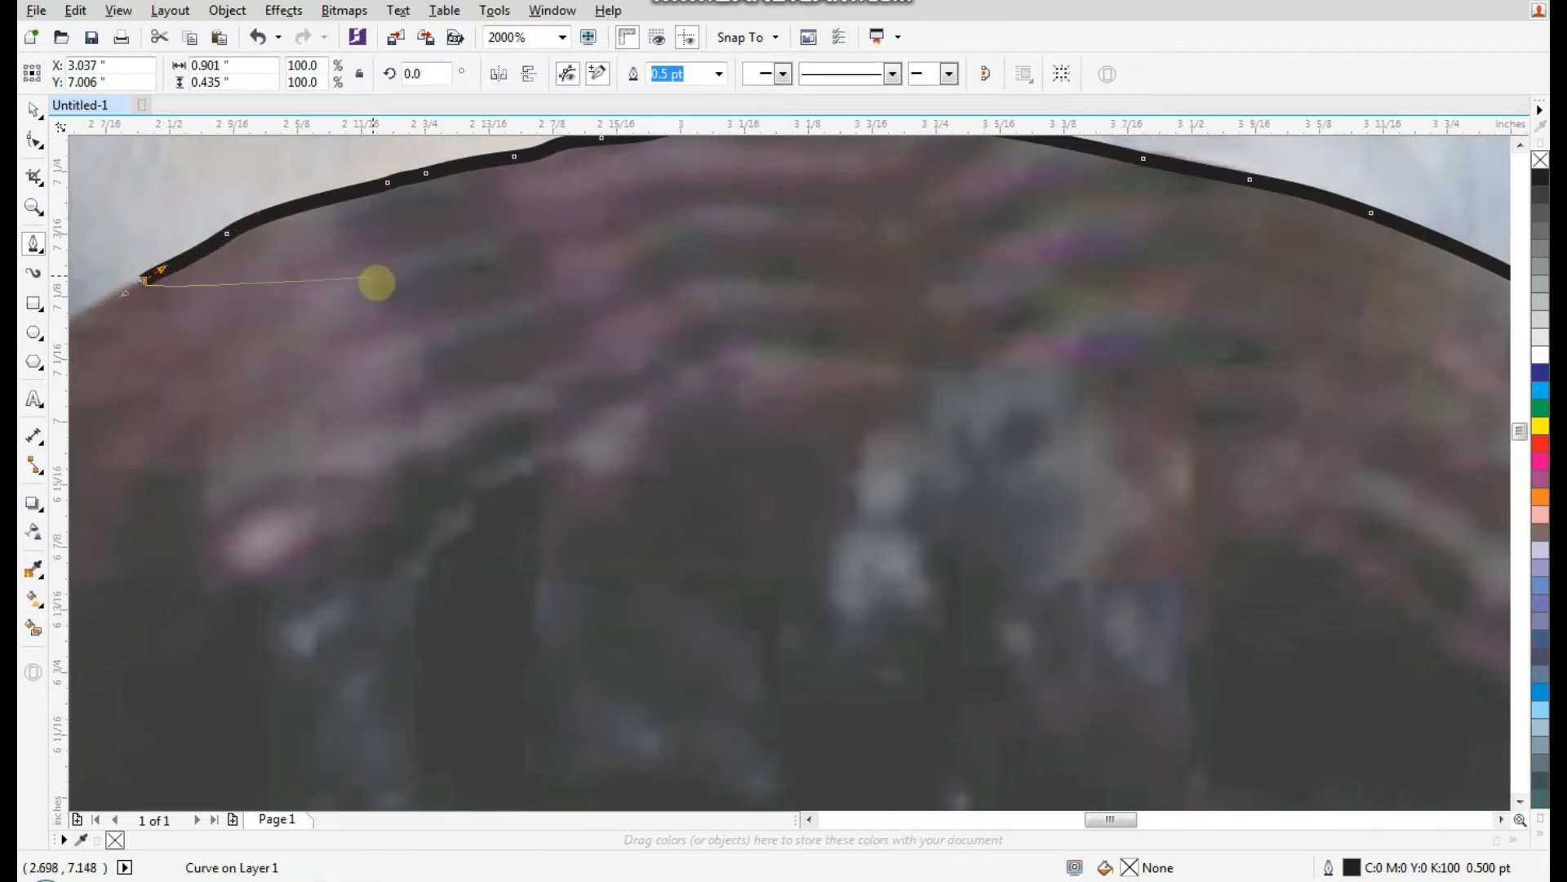
{"action": "scroll", "coordinate": [238, 304], "scroll_direction": "down", "scroll_amount": 1}
{"action": "scroll", "coordinate": [209, 308], "scroll_direction": "up", "scroll_amount": 1}
{"action": "left_click_drag", "start_coordinate": [207, 302], "coordinate": [87, 392]}
{"action": "left_click", "coordinate": [132, 351]}
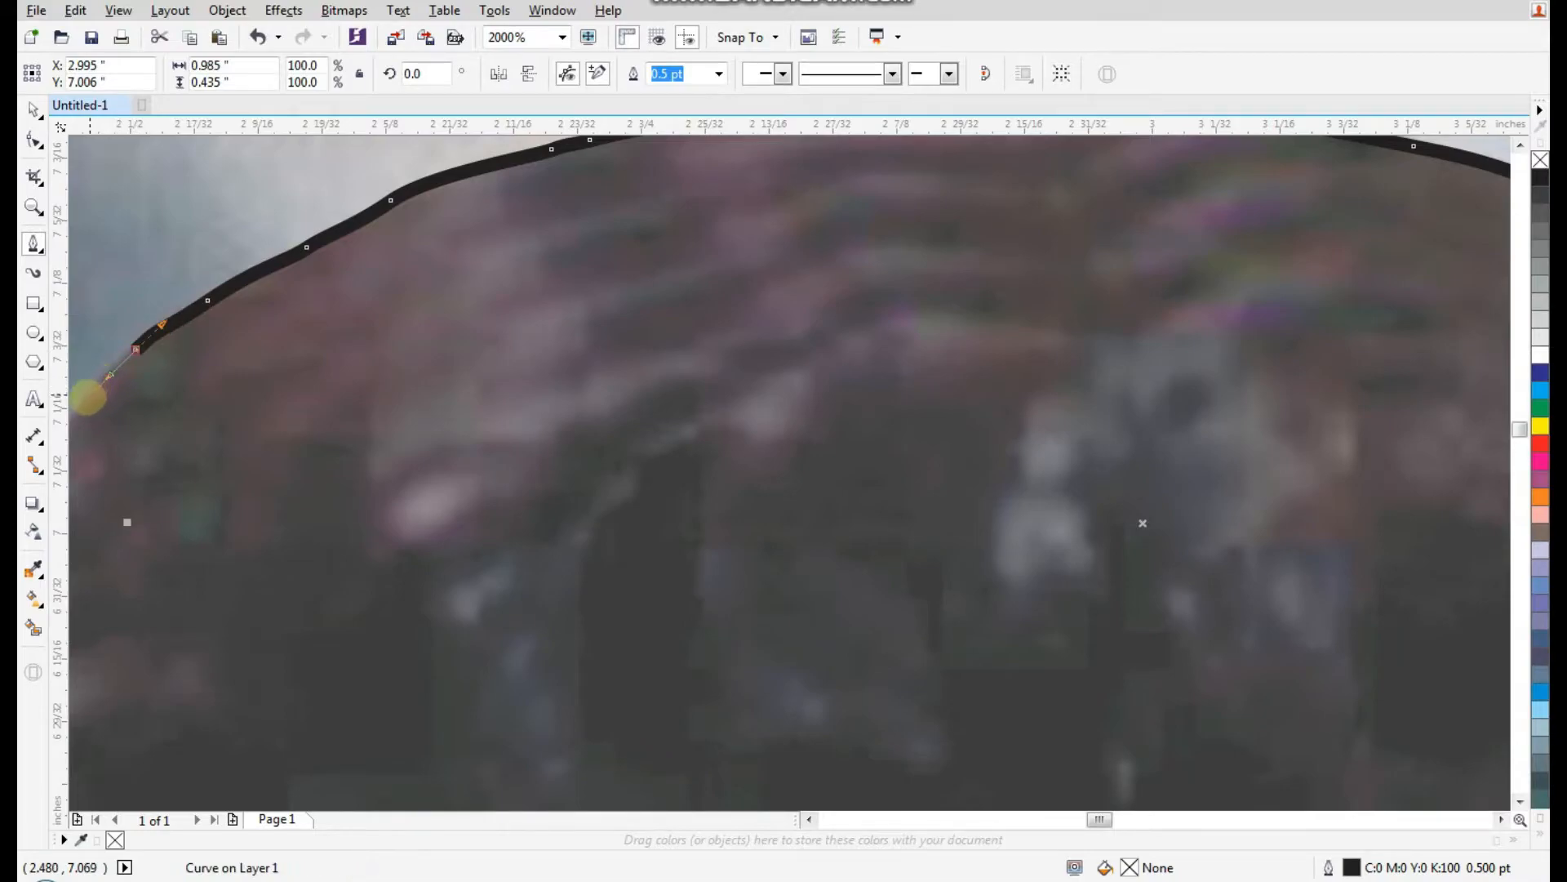
- Continue the outline around the hair's left corner and down its left side
{"action": "scroll", "coordinate": [335, 322], "scroll_direction": "down", "scroll_amount": 2}
{"action": "scroll", "coordinate": [267, 383], "scroll_direction": "up", "scroll_amount": 2}
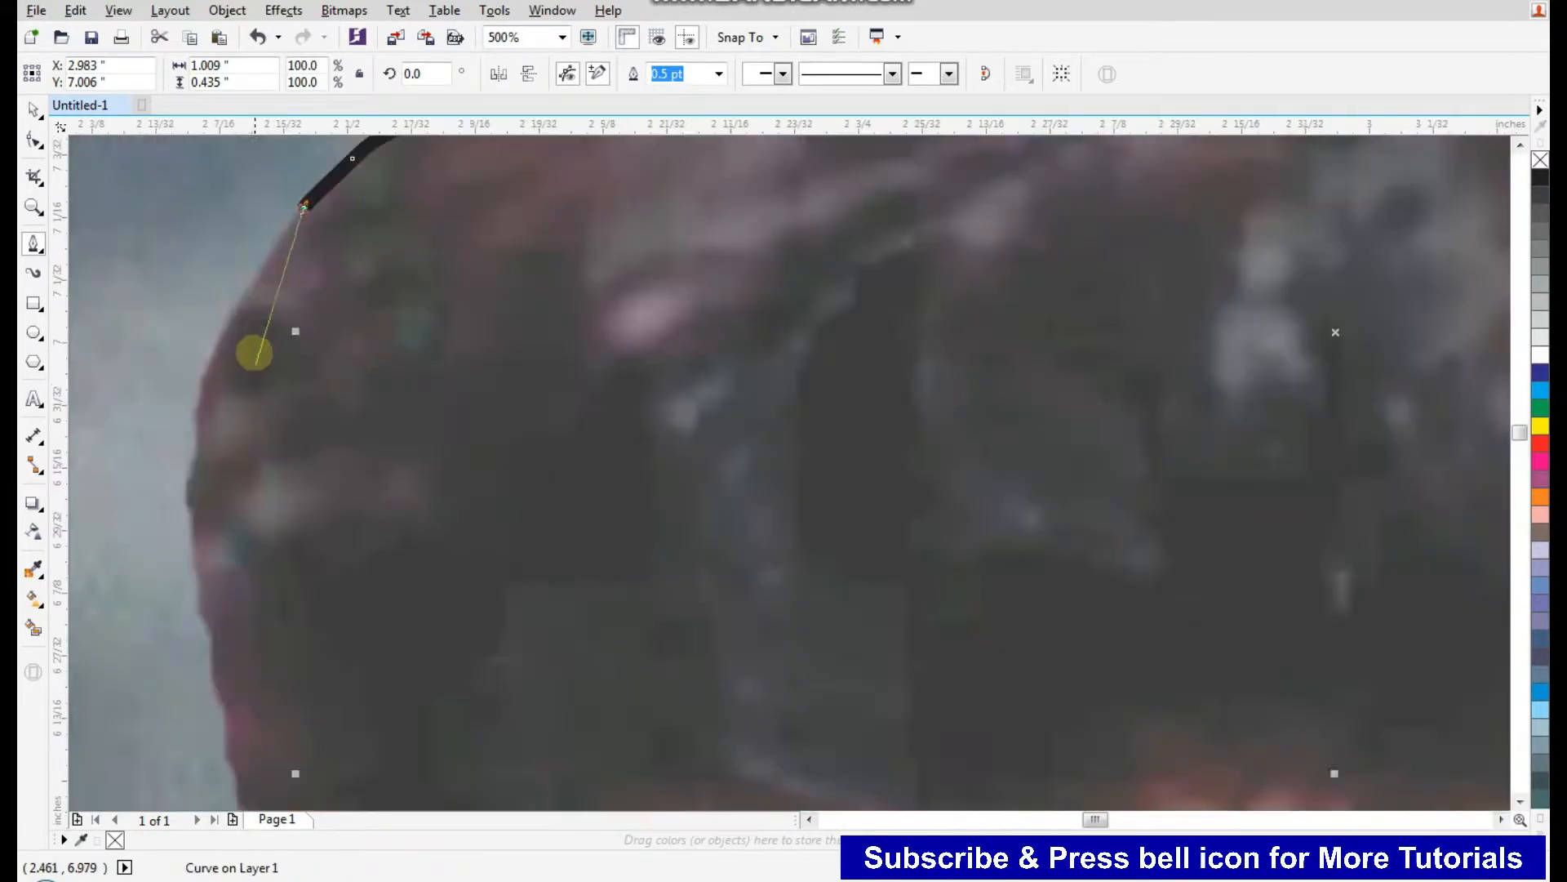
{"action": "left_click_drag", "start_coordinate": [249, 296], "coordinate": [217, 355]}
{"action": "left_click_drag", "start_coordinate": [201, 415], "coordinate": [197, 579]}
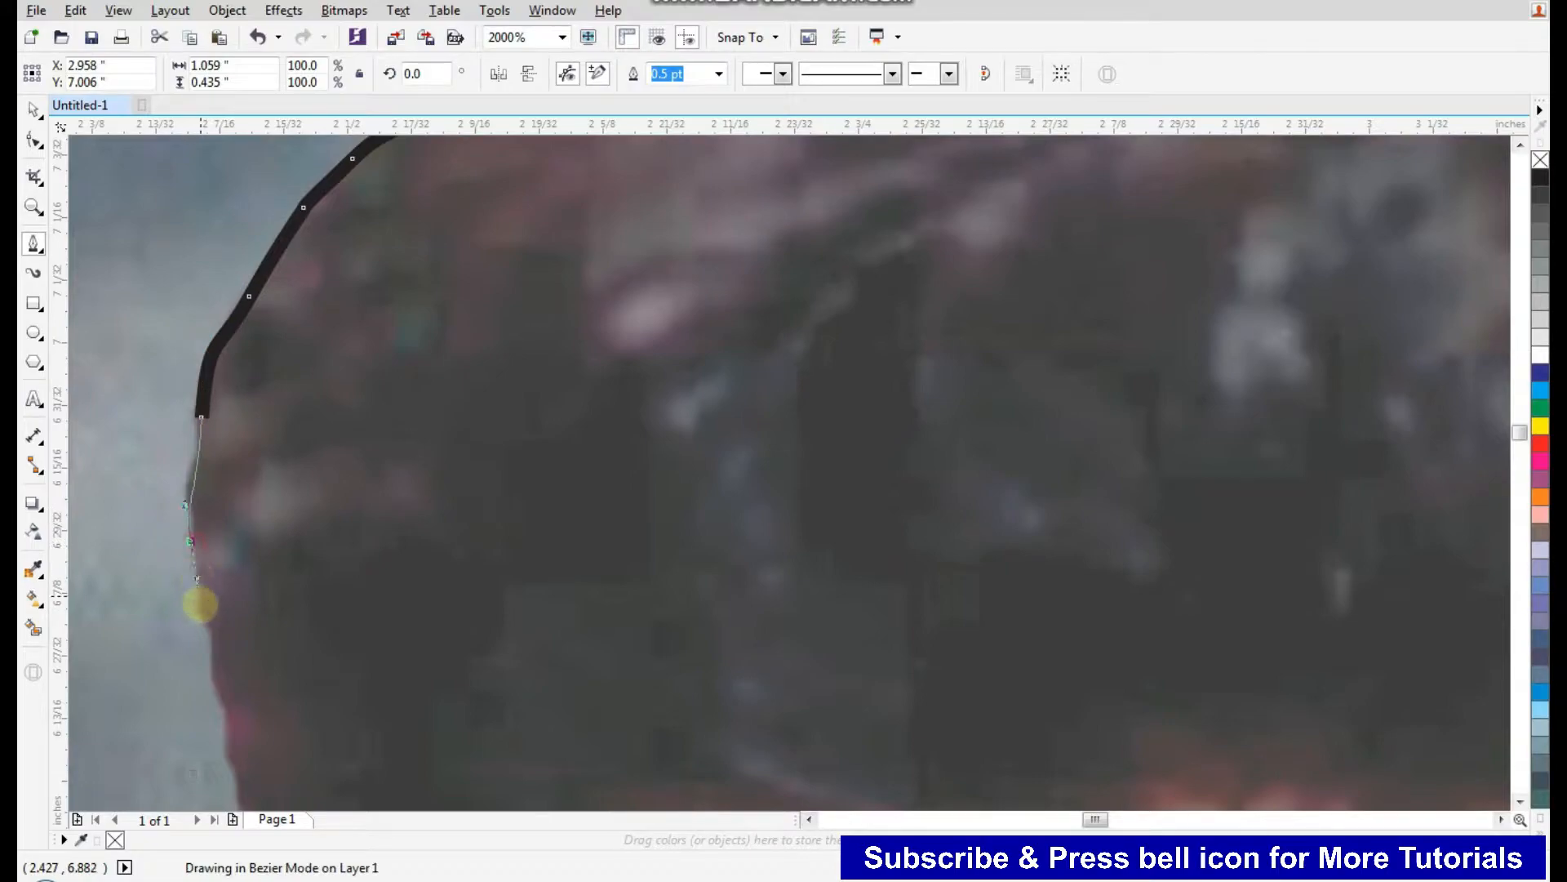
{"action": "left_click", "coordinate": [206, 616]}
{"action": "left_click", "coordinate": [217, 677]}
{"action": "left_click_drag", "start_coordinate": [227, 743], "coordinate": [374, 515]}
- Trace the outline down the left sideburn to where the hair meets the top of the ear
{"action": "scroll", "coordinate": [449, 449], "scroll_direction": "down", "scroll_amount": 2}
{"action": "scroll", "coordinate": [400, 498], "scroll_direction": "up", "scroll_amount": 1}
{"action": "left_click_drag", "start_coordinate": [373, 529], "coordinate": [377, 694]}
{"action": "left_click_drag", "start_coordinate": [379, 719], "coordinate": [378, 735]}
{"action": "left_click", "coordinate": [379, 774]}
{"action": "scroll", "coordinate": [424, 637], "scroll_direction": "down", "scroll_amount": 3}
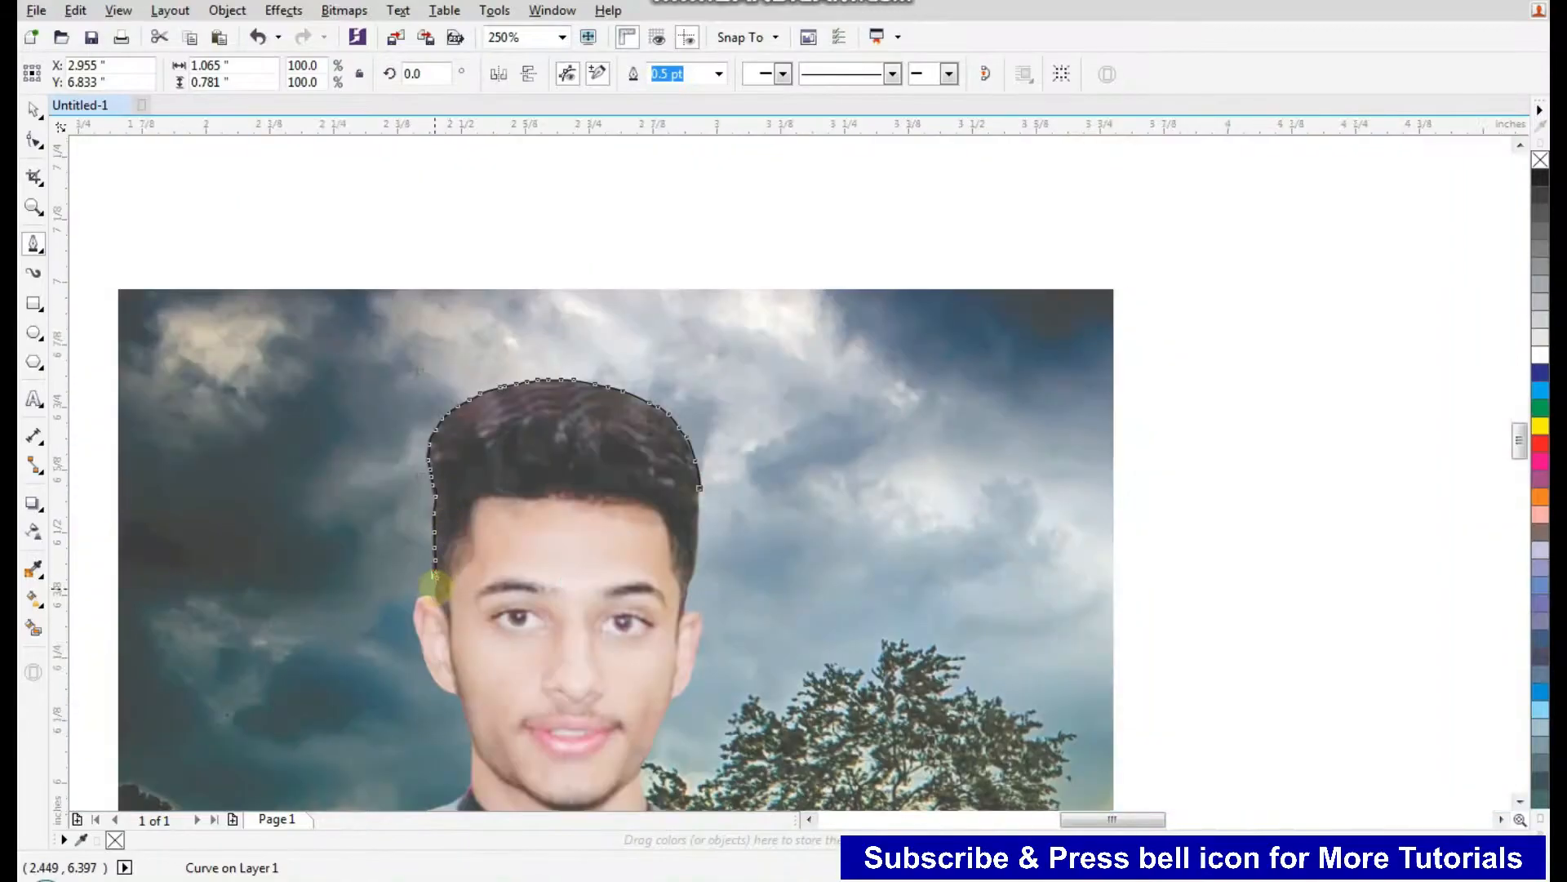
{"action": "scroll", "coordinate": [431, 587], "scroll_direction": "up", "scroll_amount": 3}
{"action": "left_click_drag", "start_coordinate": [432, 603], "coordinate": [413, 616]}
- Trace the outline around the outer edge of the left ear down to the earlobe
{"action": "left_click", "coordinate": [385, 616]}
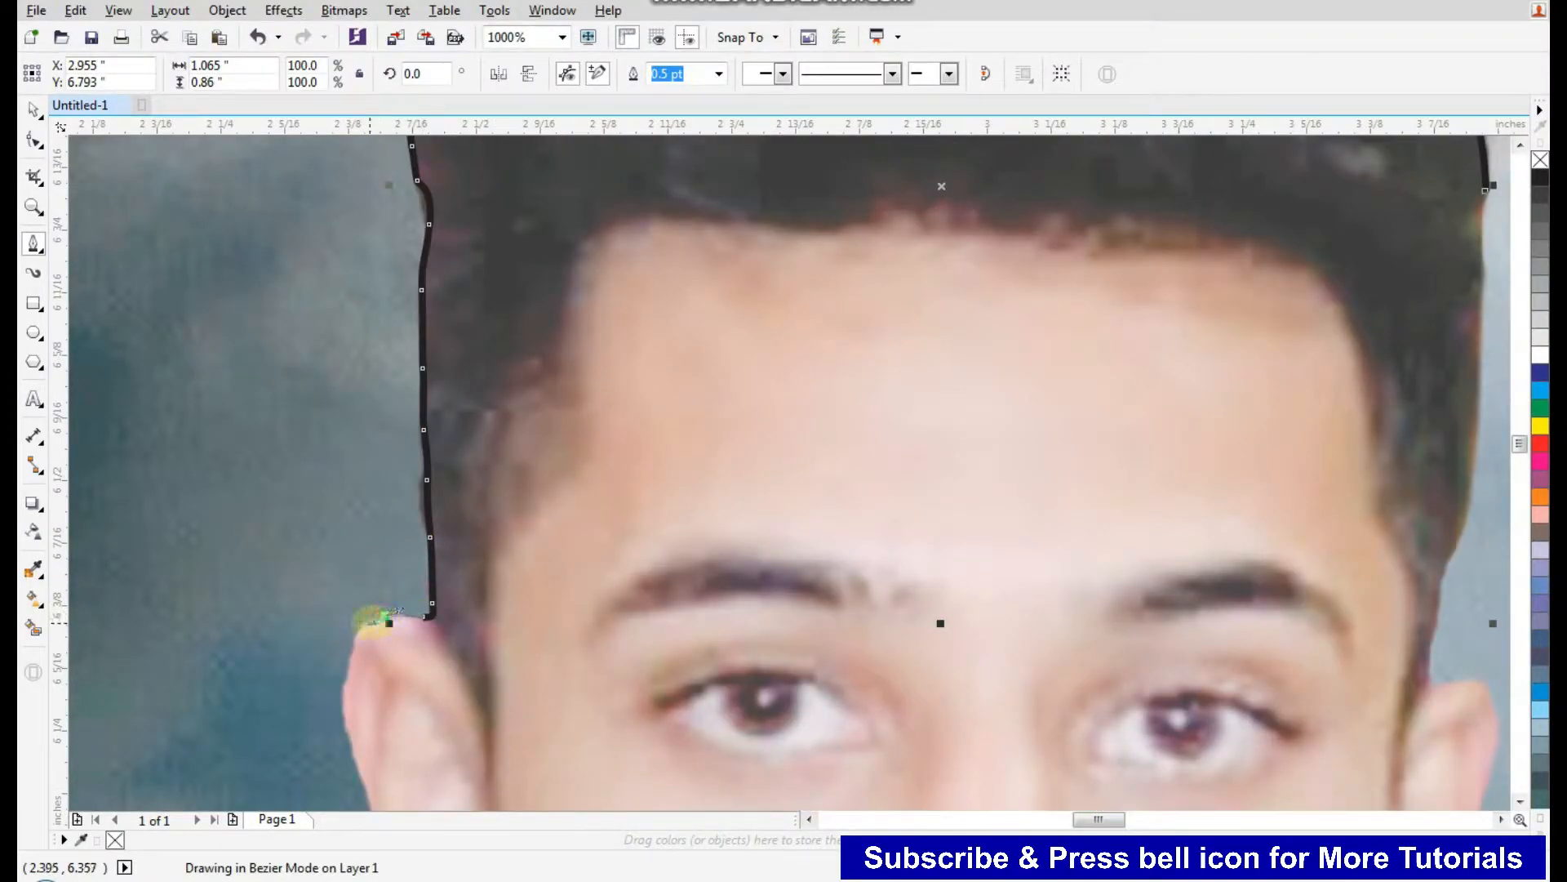
{"action": "left_click", "coordinate": [357, 632]}
{"action": "left_click", "coordinate": [351, 662]}
{"action": "left_click_drag", "start_coordinate": [351, 662], "coordinate": [347, 706]}
{"action": "scroll", "coordinate": [372, 547], "scroll_direction": "down", "scroll_amount": 2}
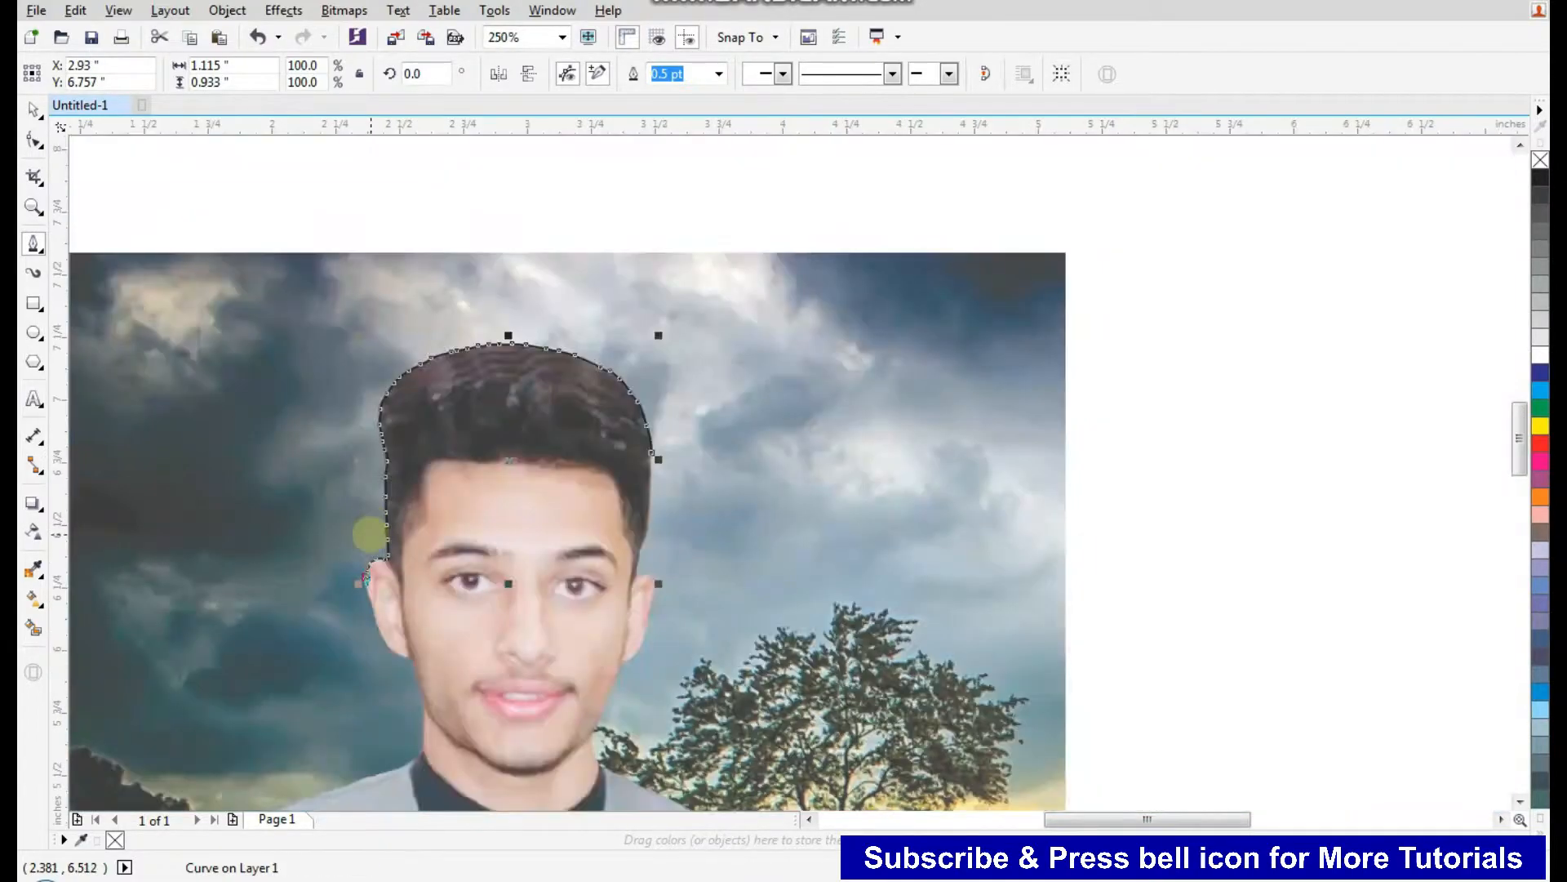
{"action": "scroll", "coordinate": [376, 611], "scroll_direction": "up", "scroll_amount": 2}
{"action": "left_click_drag", "start_coordinate": [341, 560], "coordinate": [528, 775]}
{"action": "scroll", "coordinate": [447, 792], "scroll_direction": "down", "scroll_amount": 2}
{"action": "scroll", "coordinate": [472, 763], "scroll_direction": "up", "scroll_amount": 2}
{"action": "scroll", "coordinate": [533, 777], "scroll_direction": "down", "scroll_amount": 2}
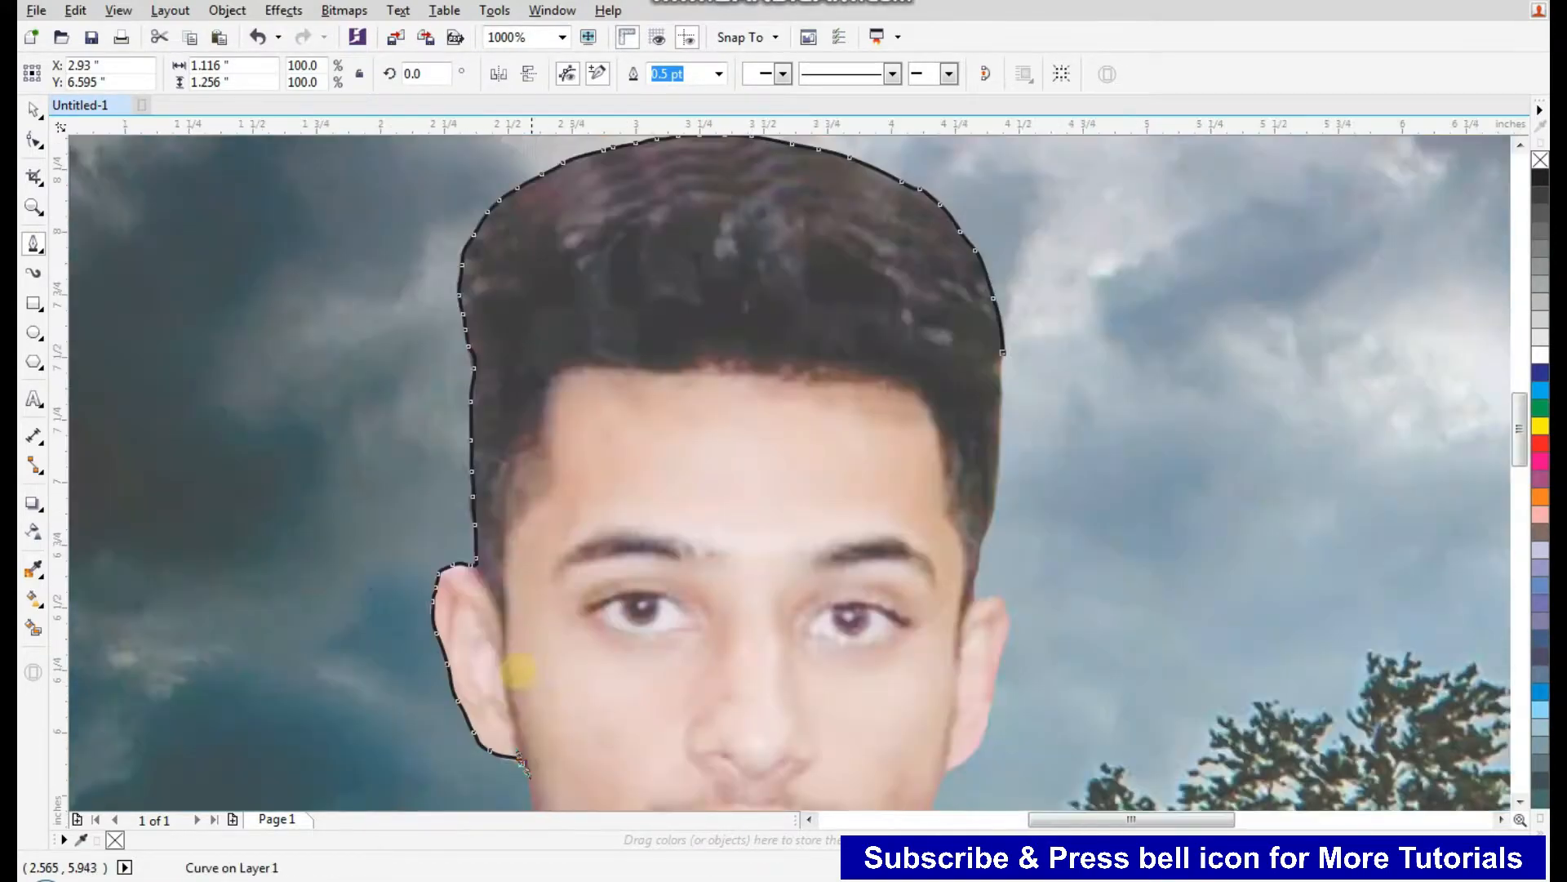
- Continue the outline from the earlobe along the left jaw and neck to the start of the shoulder
{"action": "scroll", "coordinate": [519, 671], "scroll_direction": "down", "scroll_amount": 3}
{"action": "scroll", "coordinate": [512, 699], "scroll_direction": "up", "scroll_amount": 3}
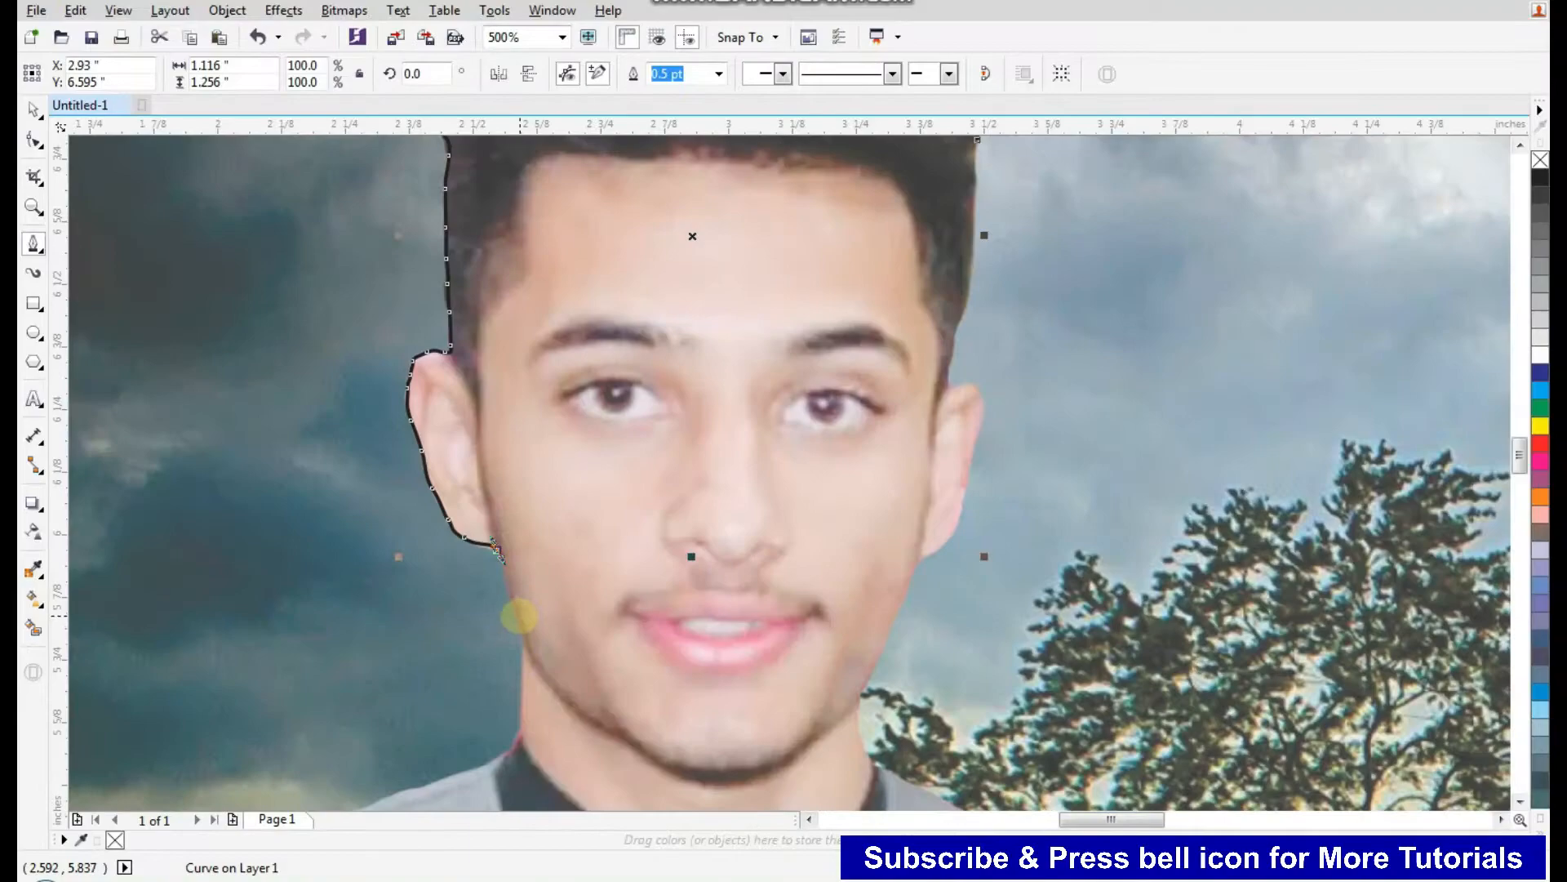
{"action": "left_click", "coordinate": [520, 620]}
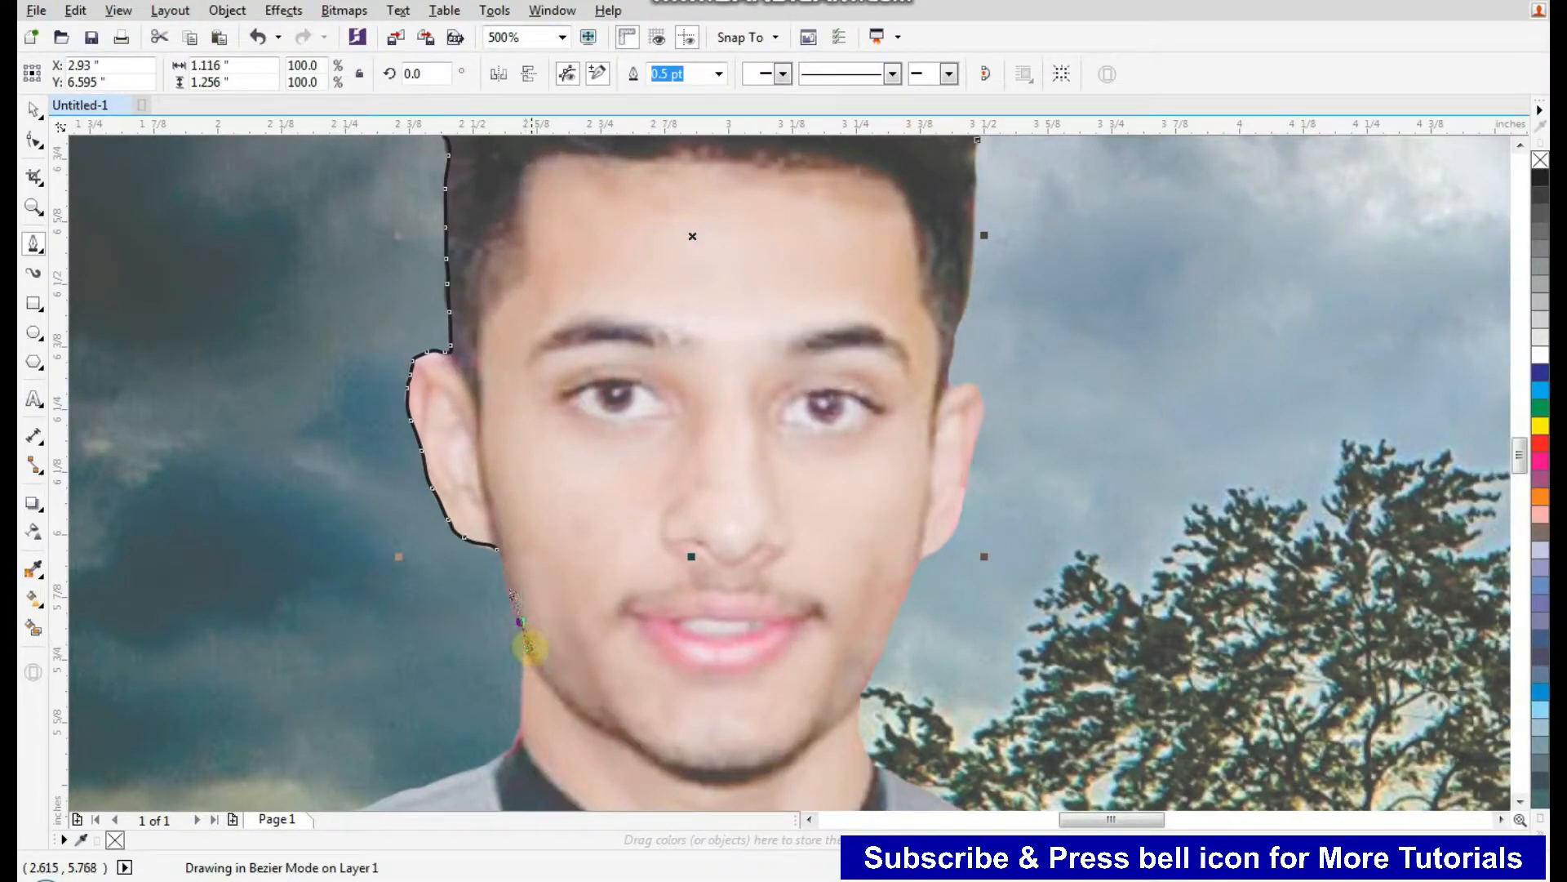
{"action": "left_click", "coordinate": [524, 685]}
{"action": "left_click", "coordinate": [524, 724]}
{"action": "left_click", "coordinate": [502, 755]}
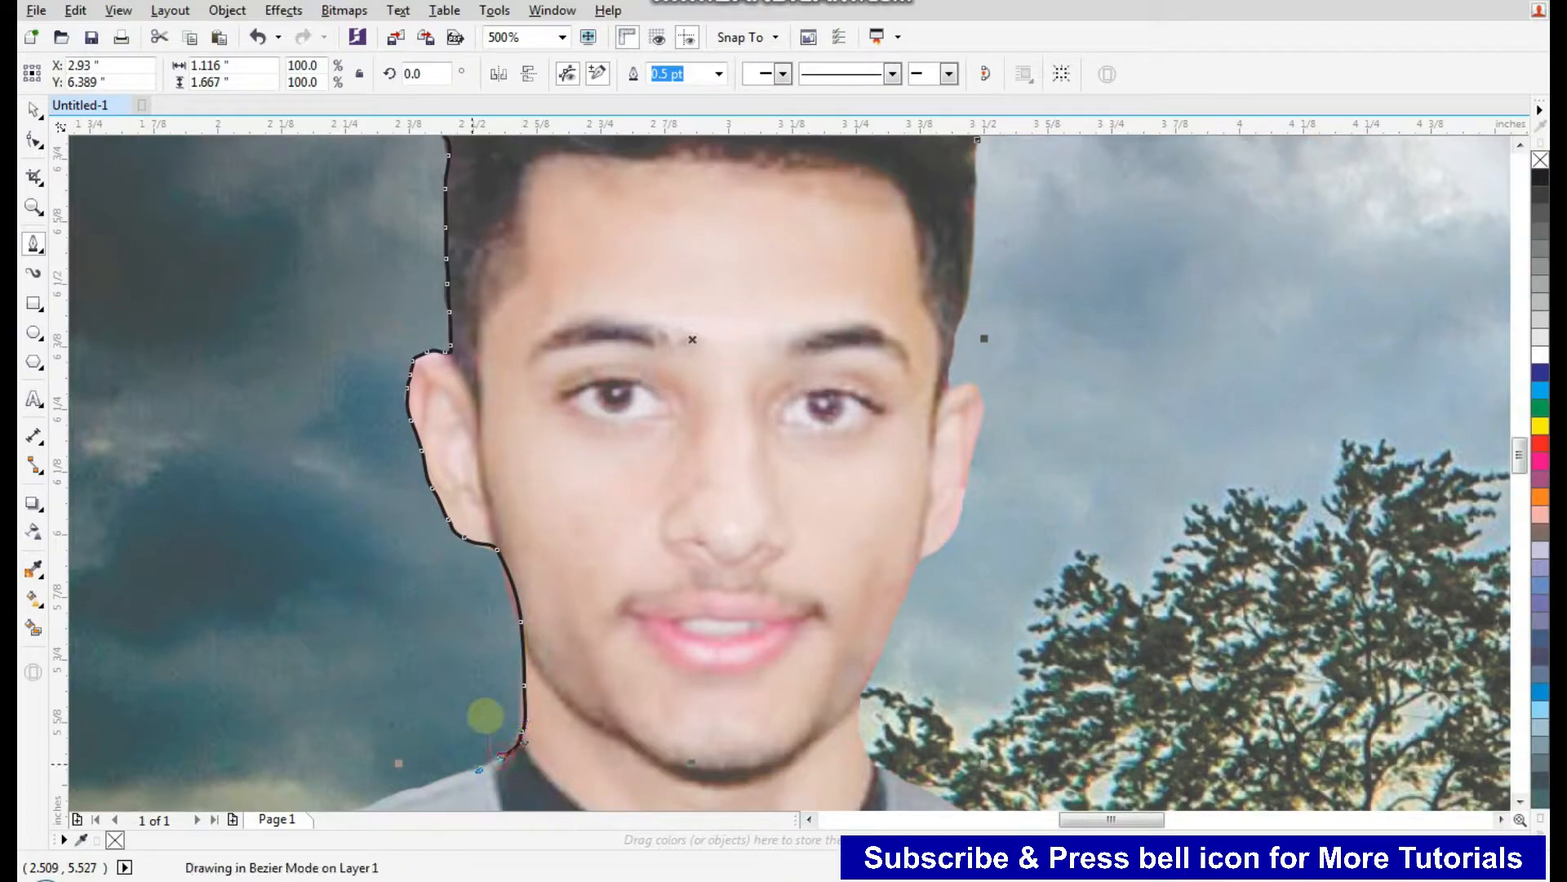
- Trace the outline along the left shoulder of the vest to the top of the black sleeve
{"action": "scroll", "coordinate": [560, 542], "scroll_direction": "down", "scroll_amount": 4}
{"action": "scroll", "coordinate": [493, 618], "scroll_direction": "up", "scroll_amount": 4}
{"action": "left_click_drag", "start_coordinate": [482, 628], "coordinate": [426, 651]}
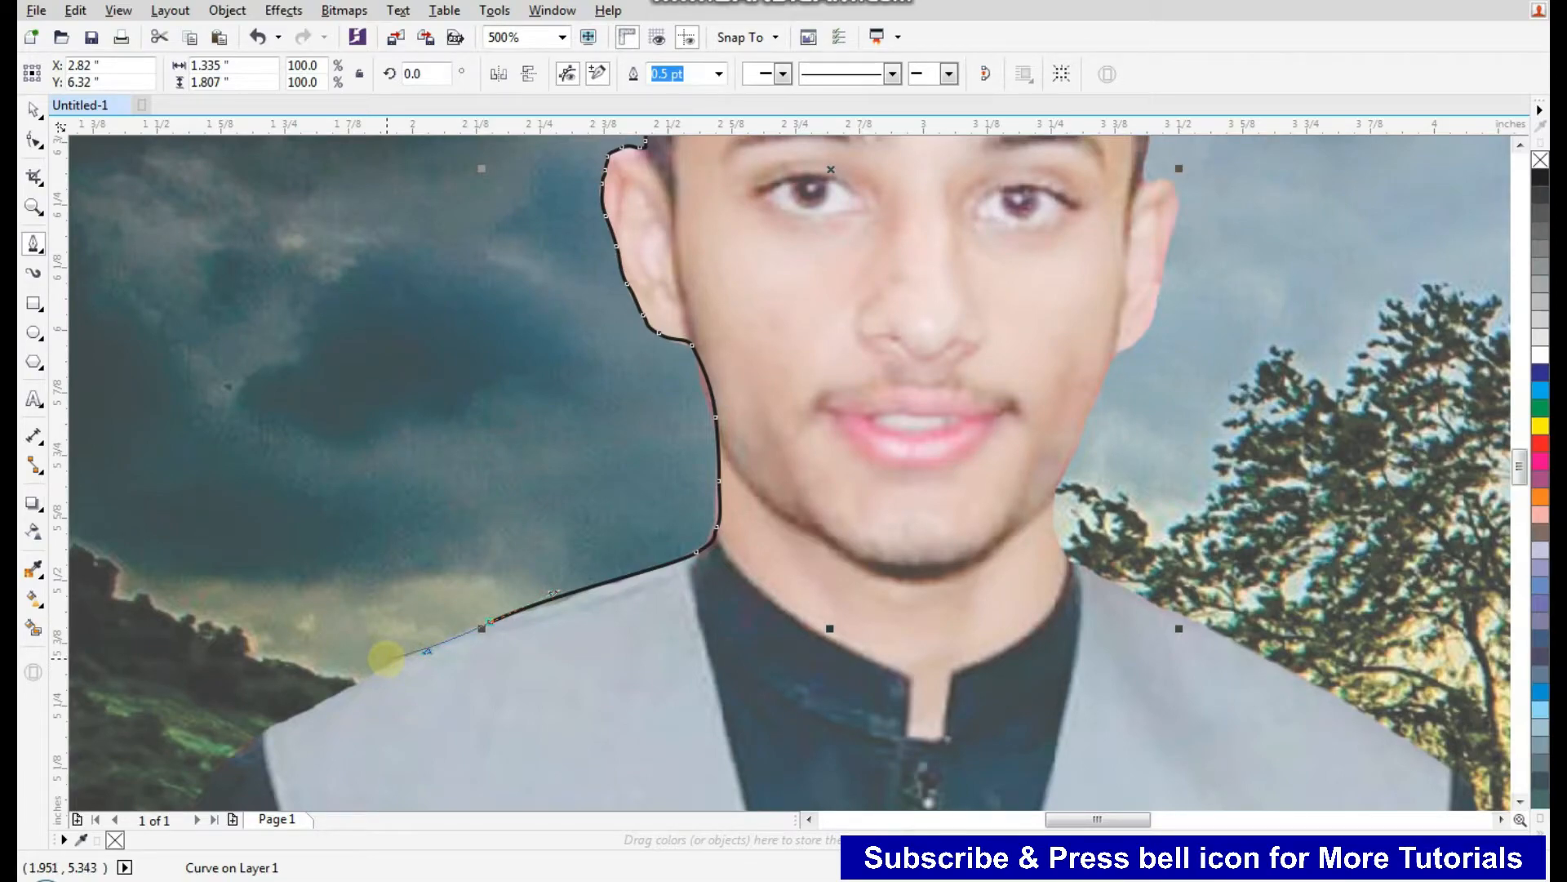
{"action": "left_click", "coordinate": [385, 668]}
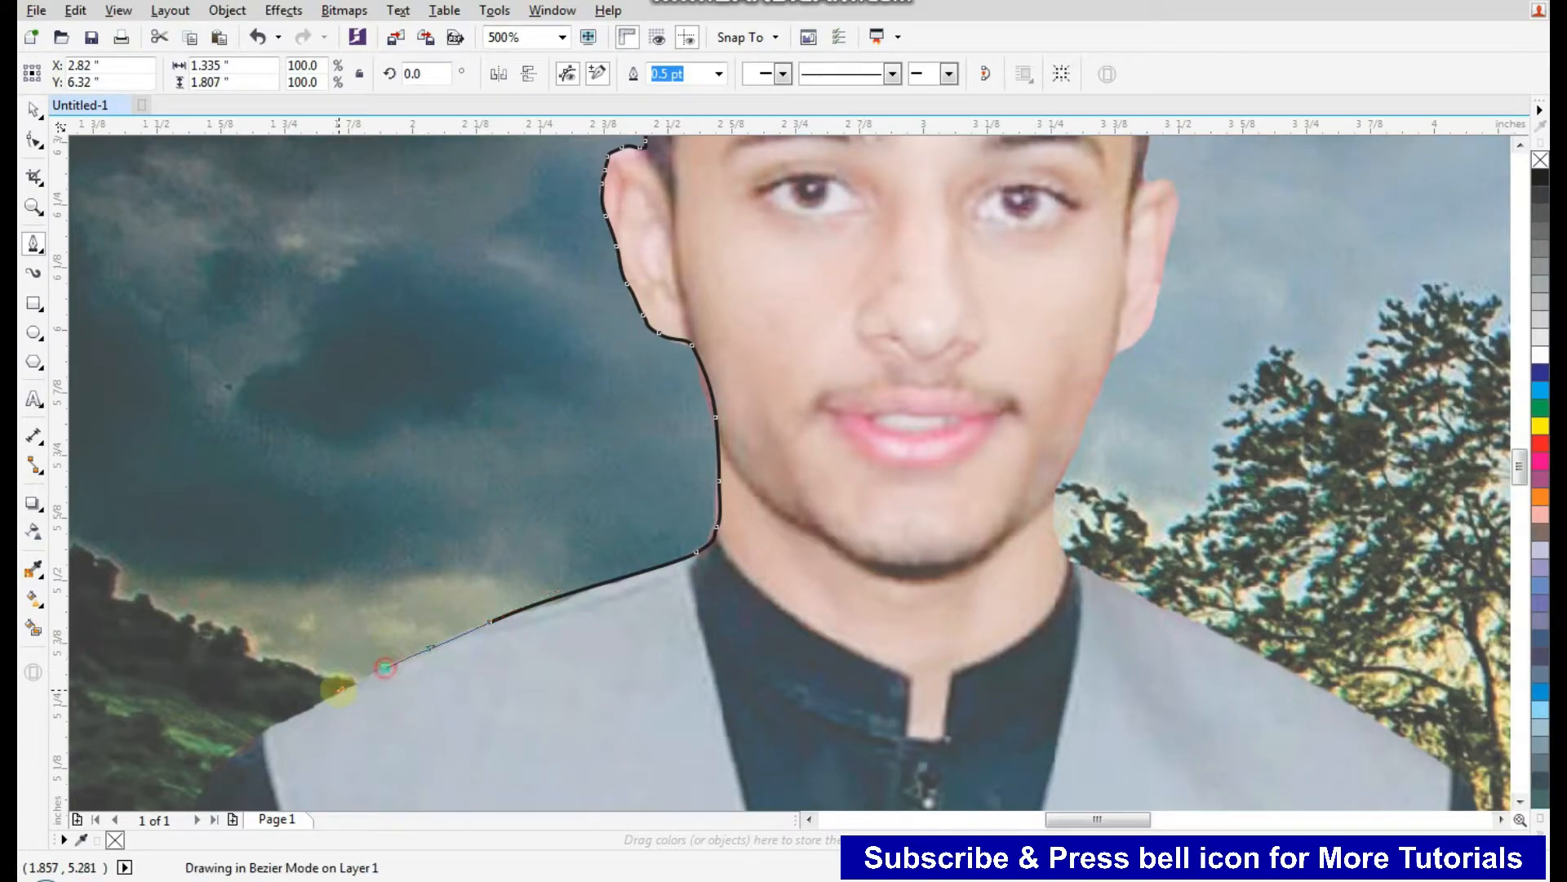
{"action": "left_click", "coordinate": [276, 724]}
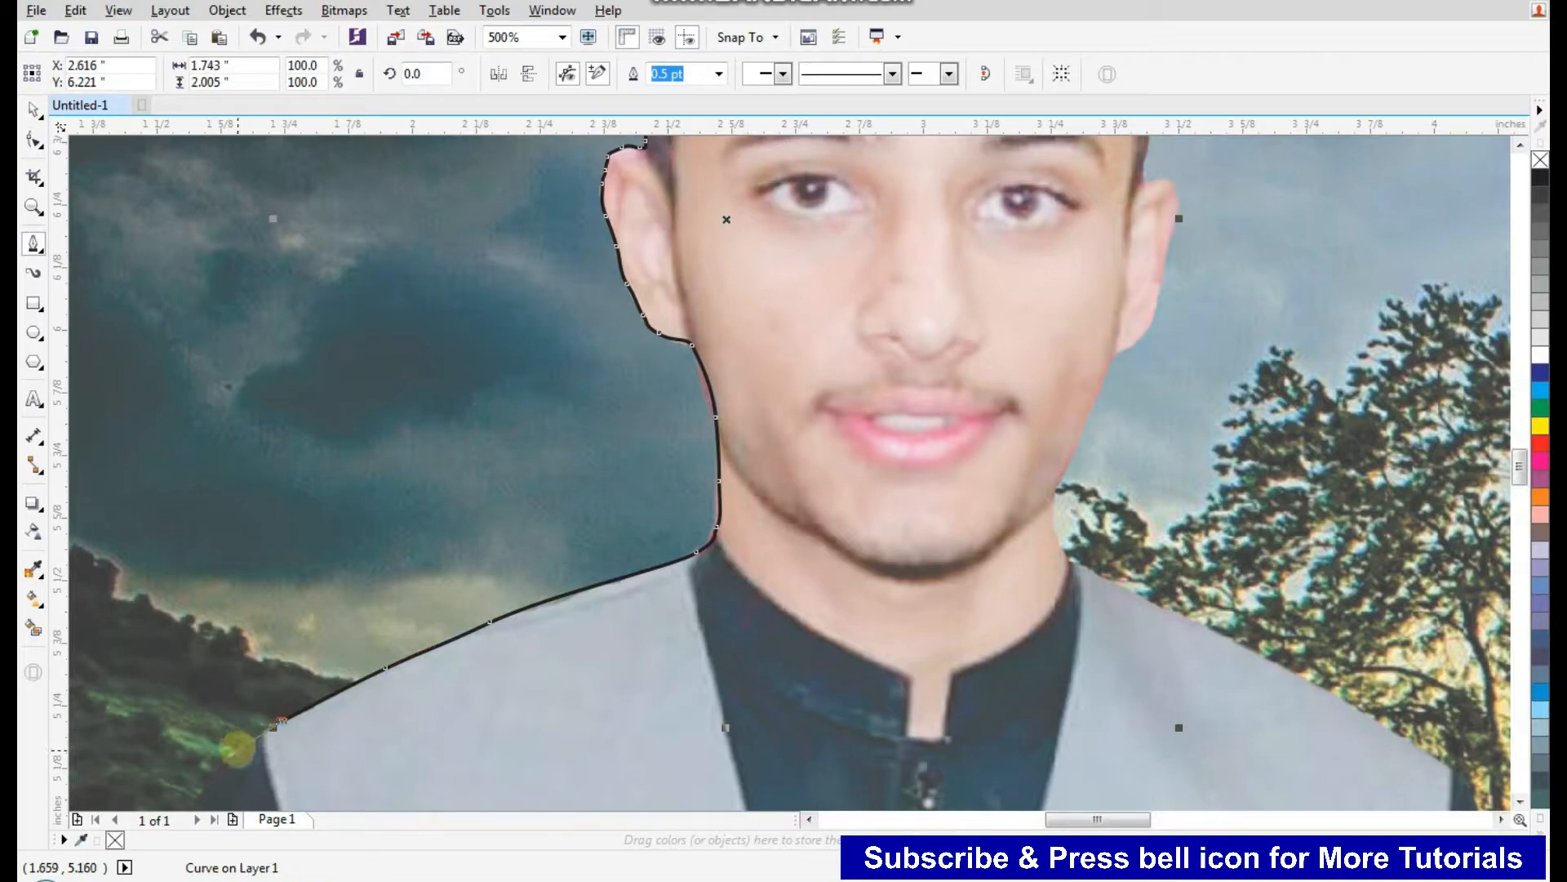
{"action": "left_click", "coordinate": [237, 747]}
{"action": "left_click", "coordinate": [212, 772]}
- Trace the outline down the left sleeve to the photo's bottom edge
{"action": "scroll", "coordinate": [342, 620], "scroll_direction": "down", "scroll_amount": 4}
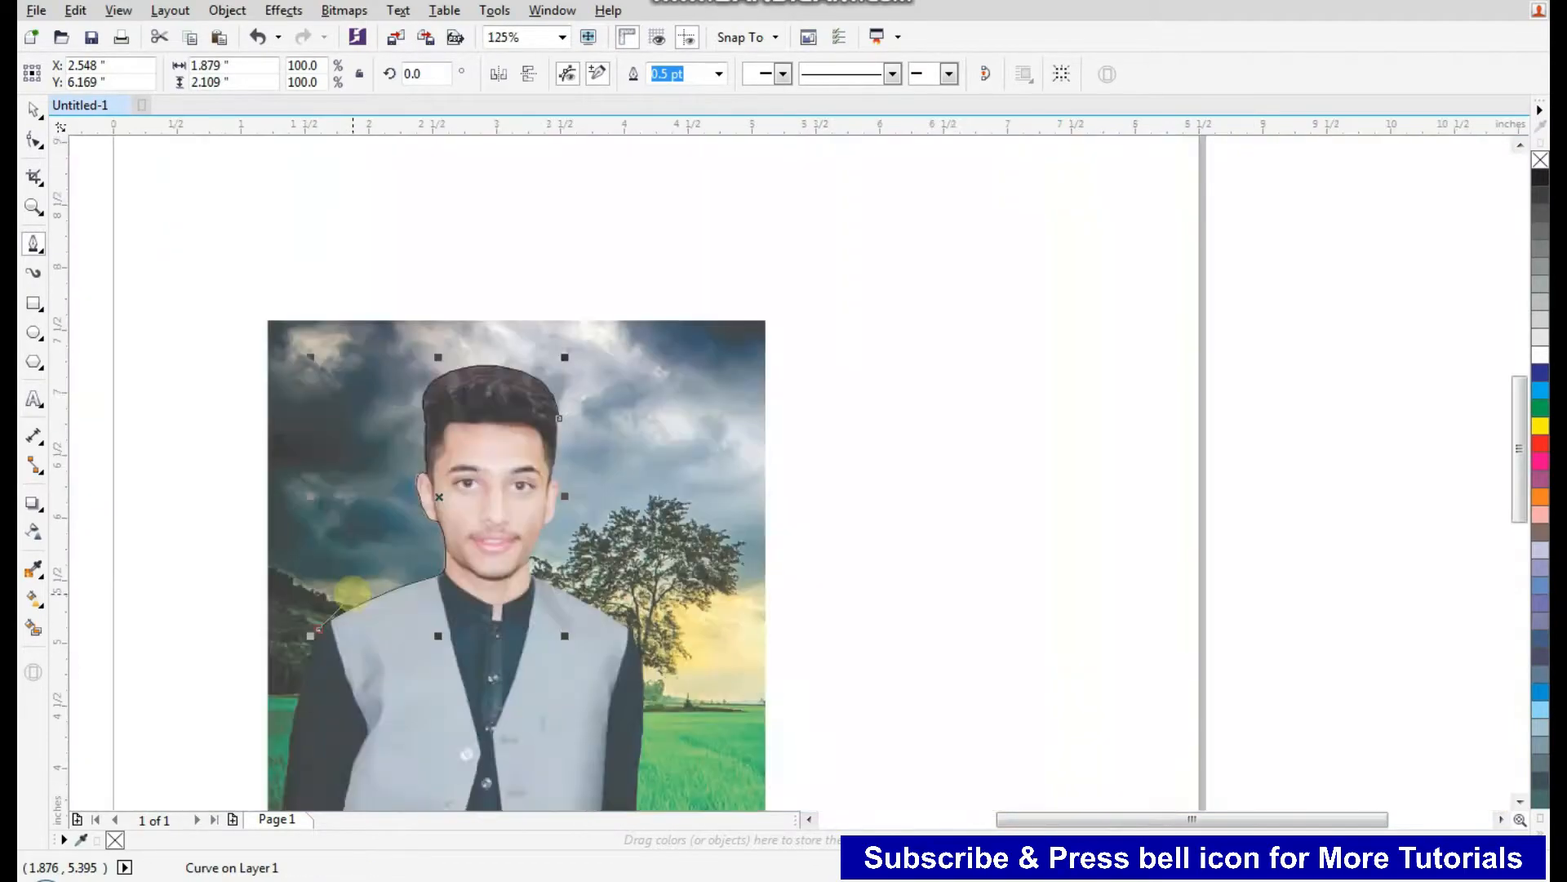
{"action": "scroll", "coordinate": [318, 671], "scroll_direction": "up", "scroll_amount": 3}
{"action": "left_click_drag", "start_coordinate": [318, 682], "coordinate": [300, 780]}
{"action": "scroll", "coordinate": [351, 664], "scroll_direction": "down", "scroll_amount": 4}
{"action": "scroll", "coordinate": [360, 647], "scroll_direction": "up", "scroll_amount": 2}
{"action": "left_click_drag", "start_coordinate": [362, 605], "coordinate": [383, 753]}
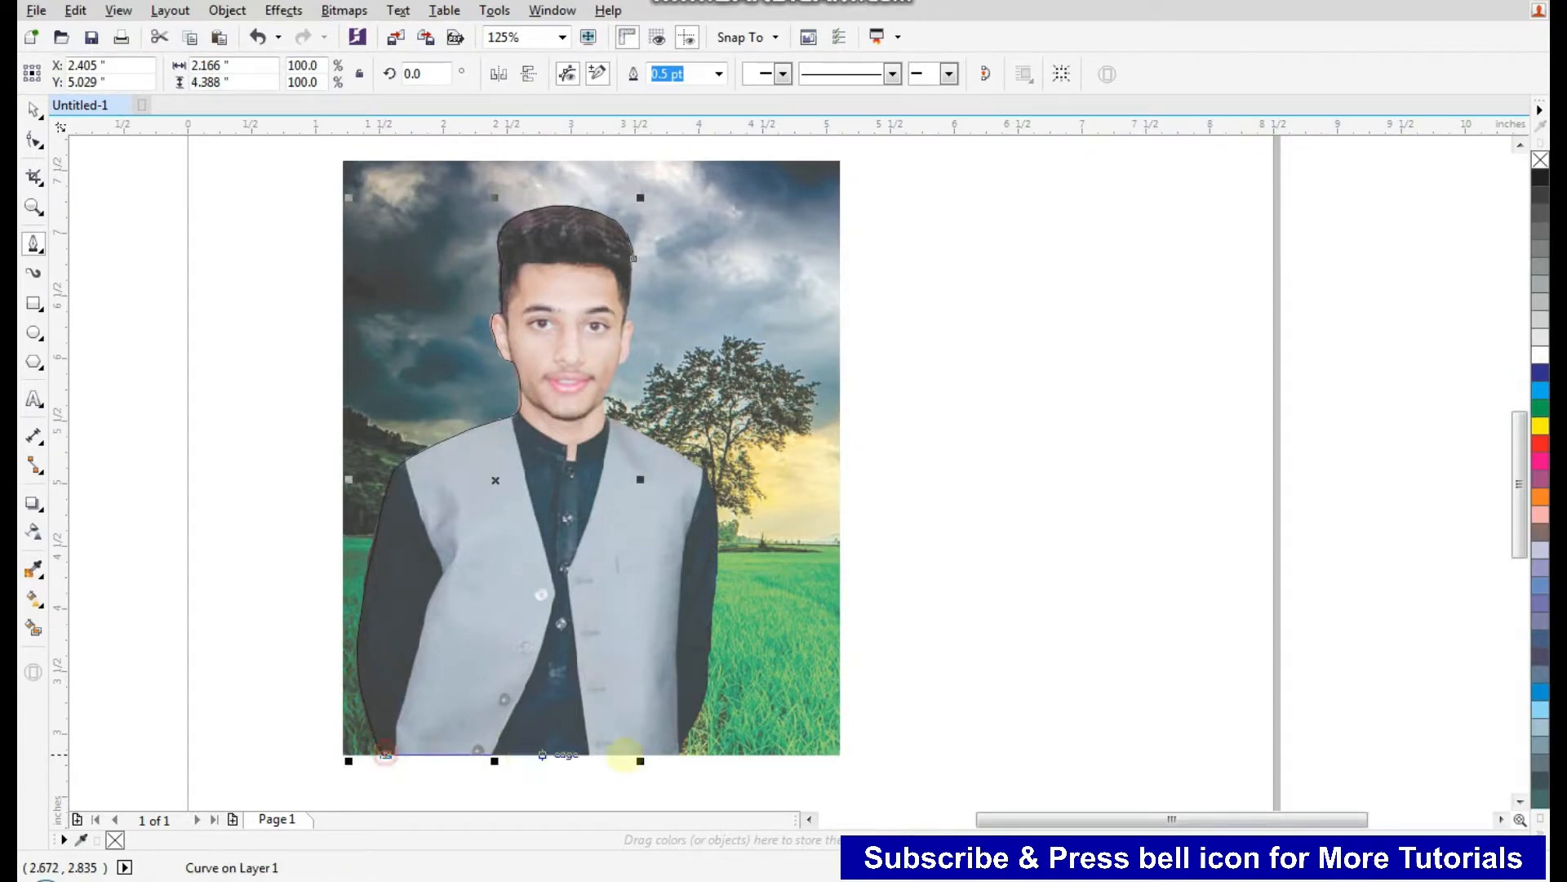
- Carry the outline across the photo's bottom edge and up the outer side of the right sleeve
{"action": "left_click_drag", "start_coordinate": [678, 751], "coordinate": [707, 684]}
{"action": "left_click", "coordinate": [684, 738]}
{"action": "scroll", "coordinate": [724, 574], "scroll_direction": "up", "scroll_amount": 2}
{"action": "scroll", "coordinate": [724, 574], "scroll_direction": "up", "scroll_amount": 3}
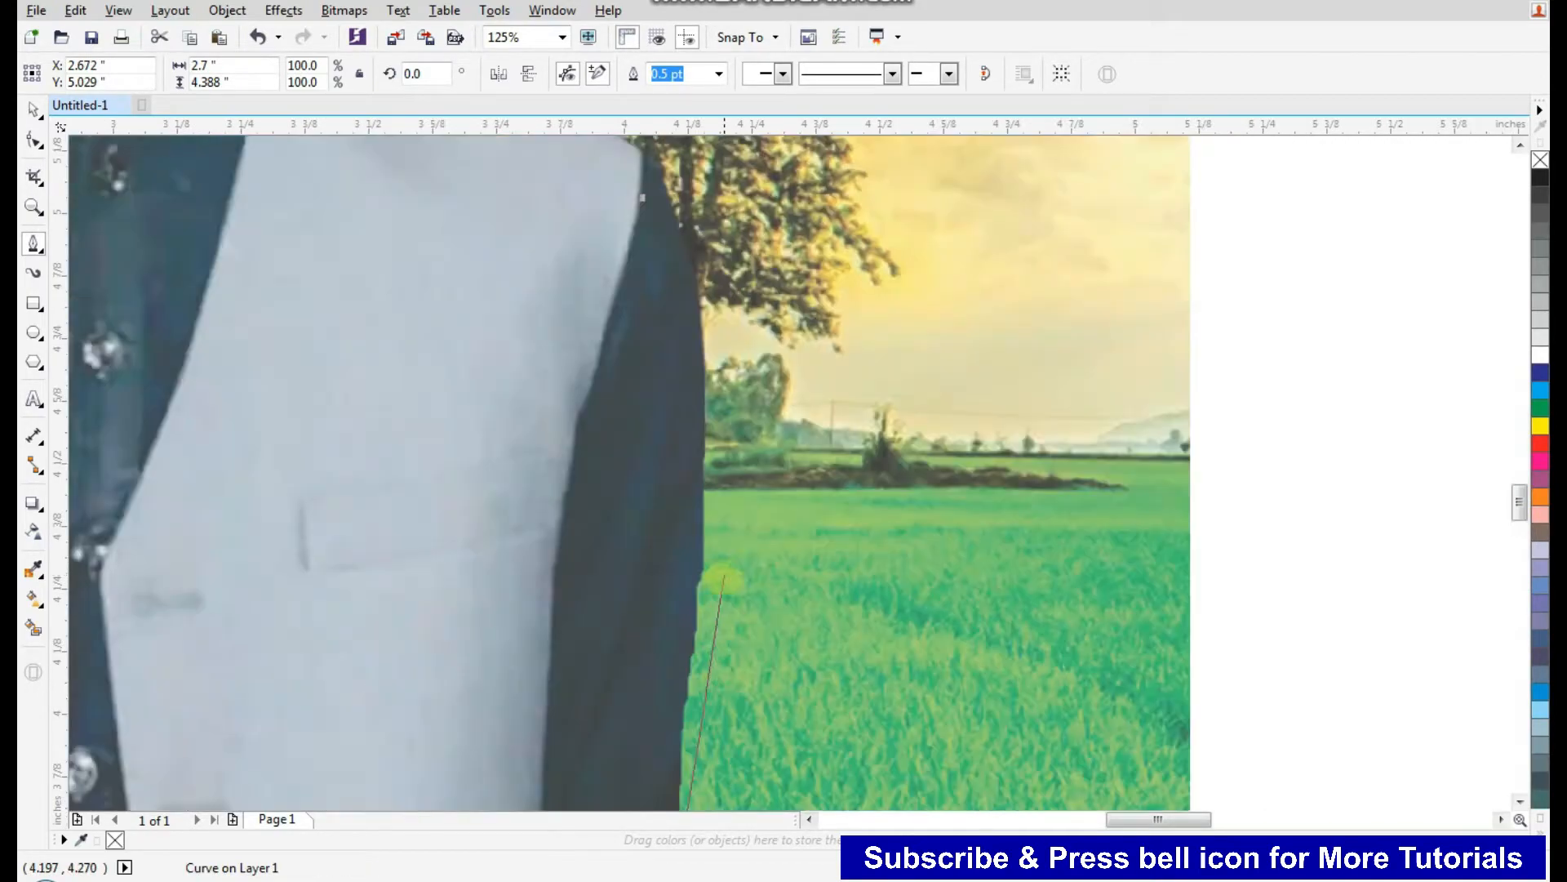
{"action": "left_click", "coordinate": [691, 633]}
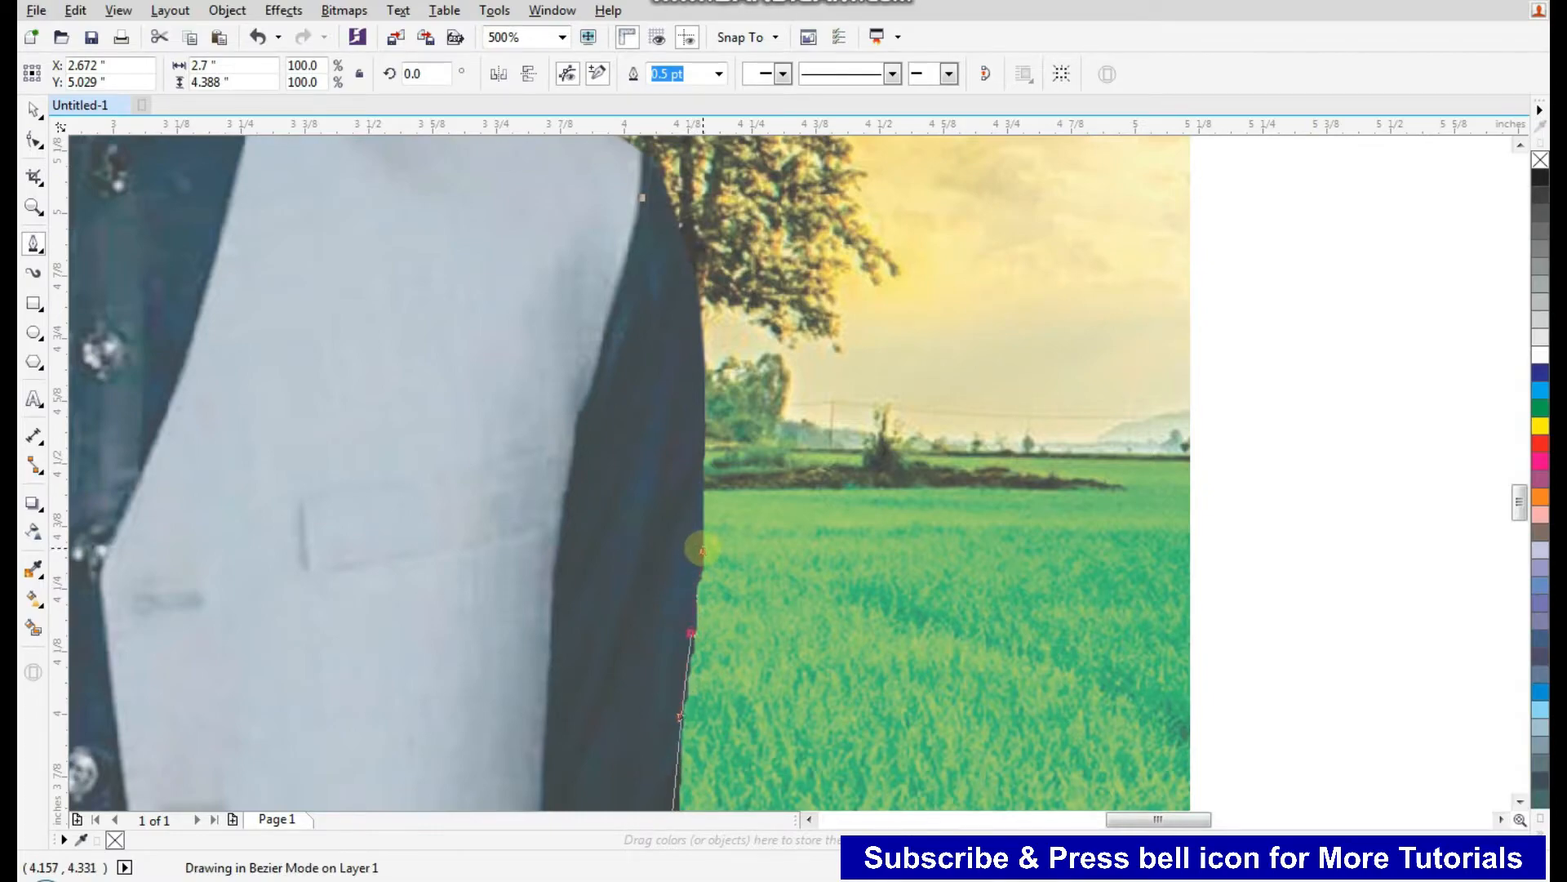
{"action": "left_click_drag", "start_coordinate": [703, 535], "coordinate": [703, 534]}
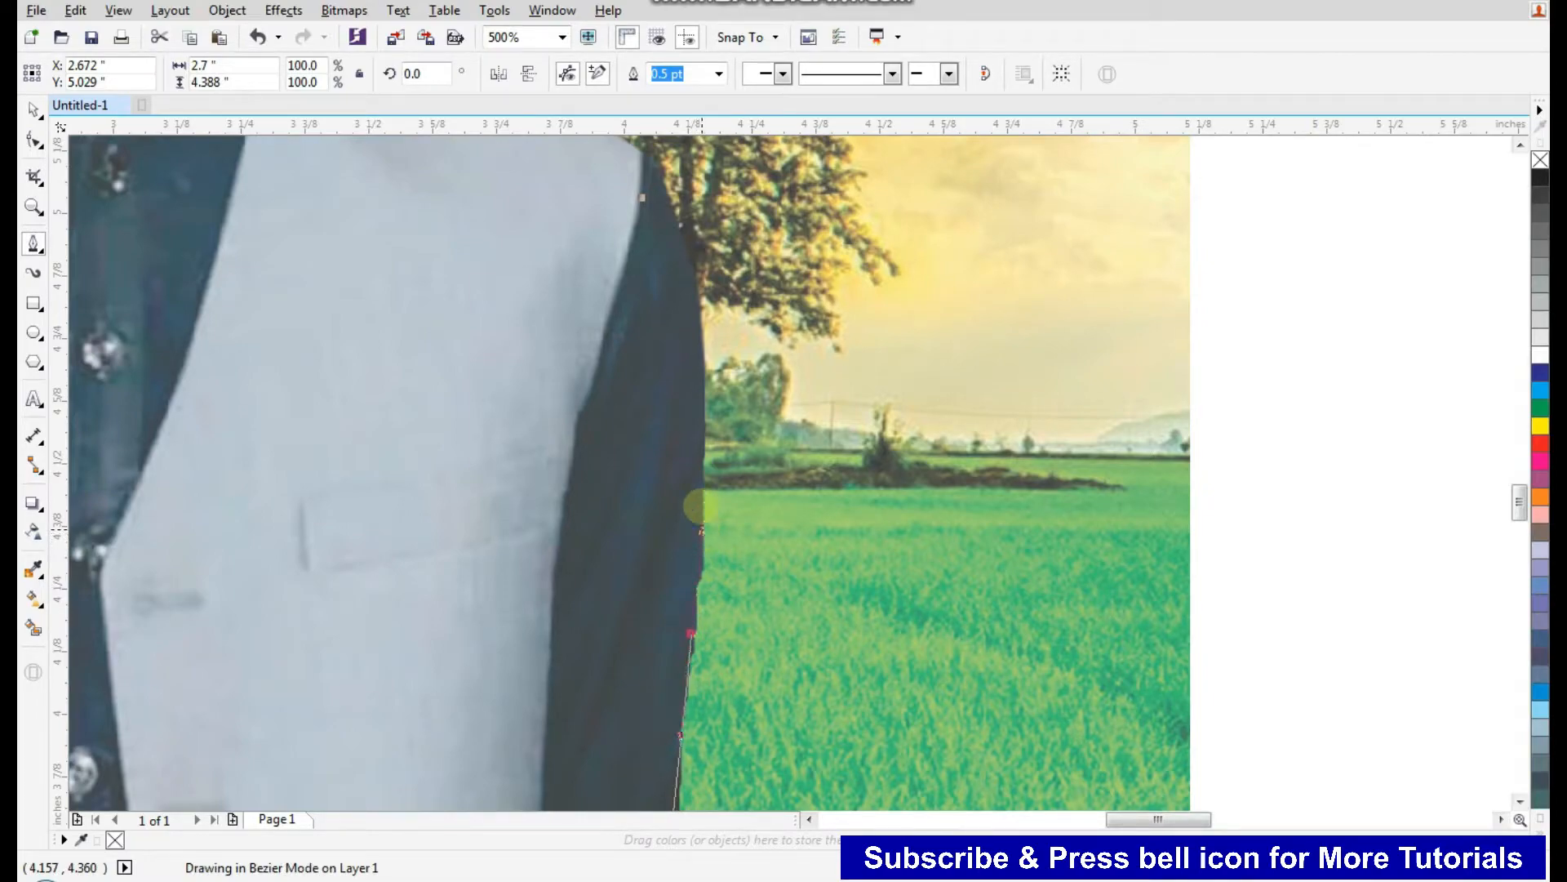
{"action": "left_click_drag", "start_coordinate": [705, 433], "coordinate": [706, 404]}
{"action": "scroll", "coordinate": [702, 392], "scroll_direction": "down", "scroll_amount": 5}
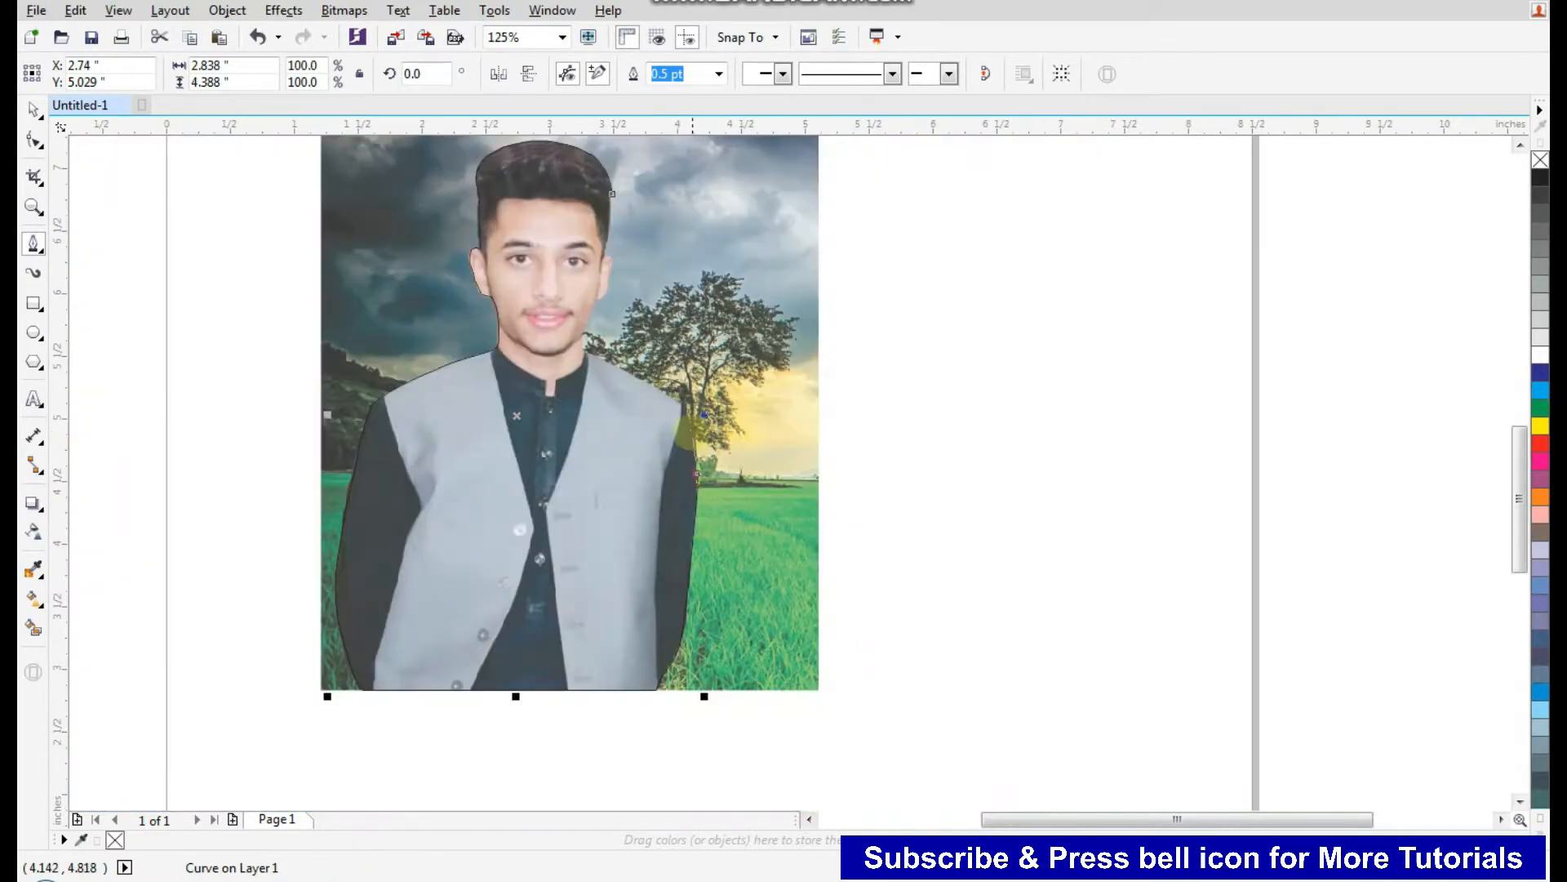
- Trace the outline up the top of the right sleeve and along the right shoulder toward the collar
{"action": "scroll", "coordinate": [715, 506], "scroll_direction": "up", "scroll_amount": 5}
{"action": "left_click_drag", "start_coordinate": [713, 495], "coordinate": [687, 424]}
{"action": "left_click", "coordinate": [681, 413]}
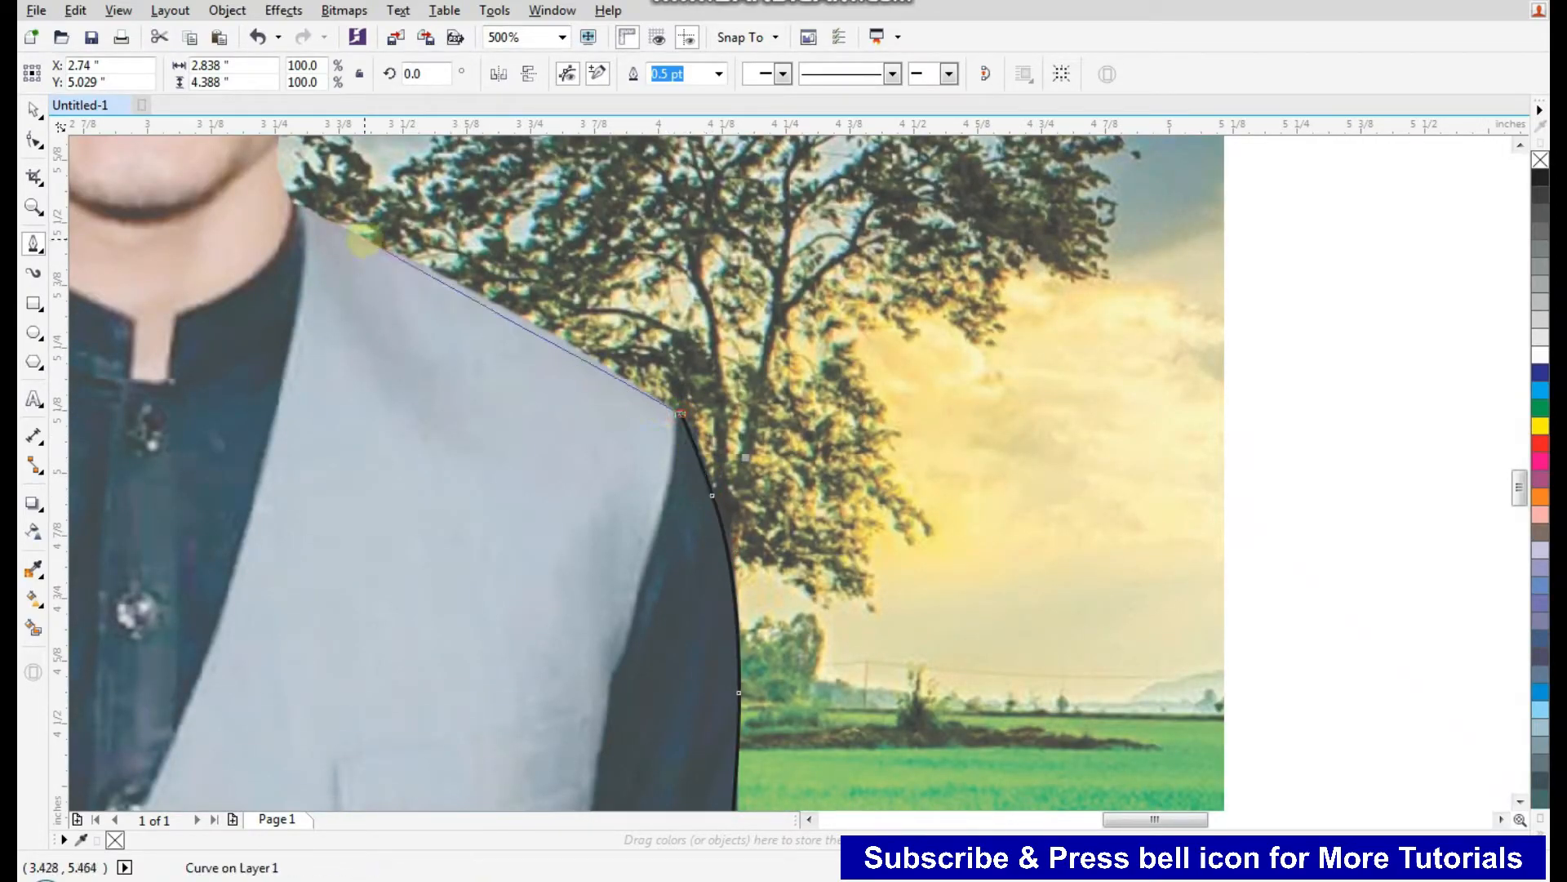
{"action": "left_click", "coordinate": [344, 231]}
{"action": "scroll", "coordinate": [344, 231], "scroll_direction": "down", "scroll_amount": 5}
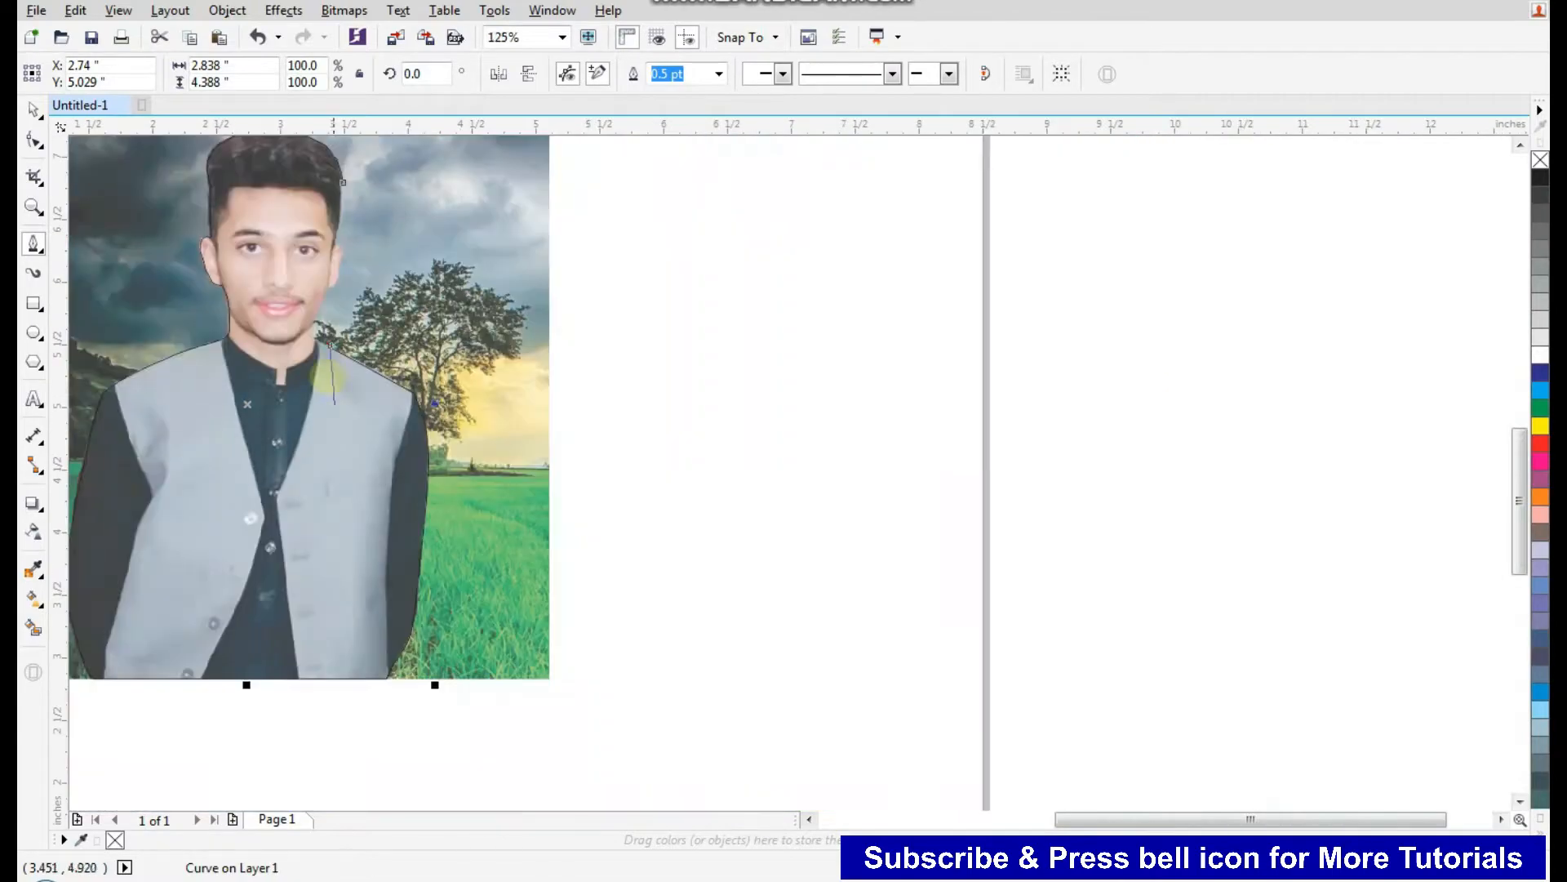
{"action": "scroll", "coordinate": [351, 514], "scroll_direction": "up", "scroll_amount": 5}
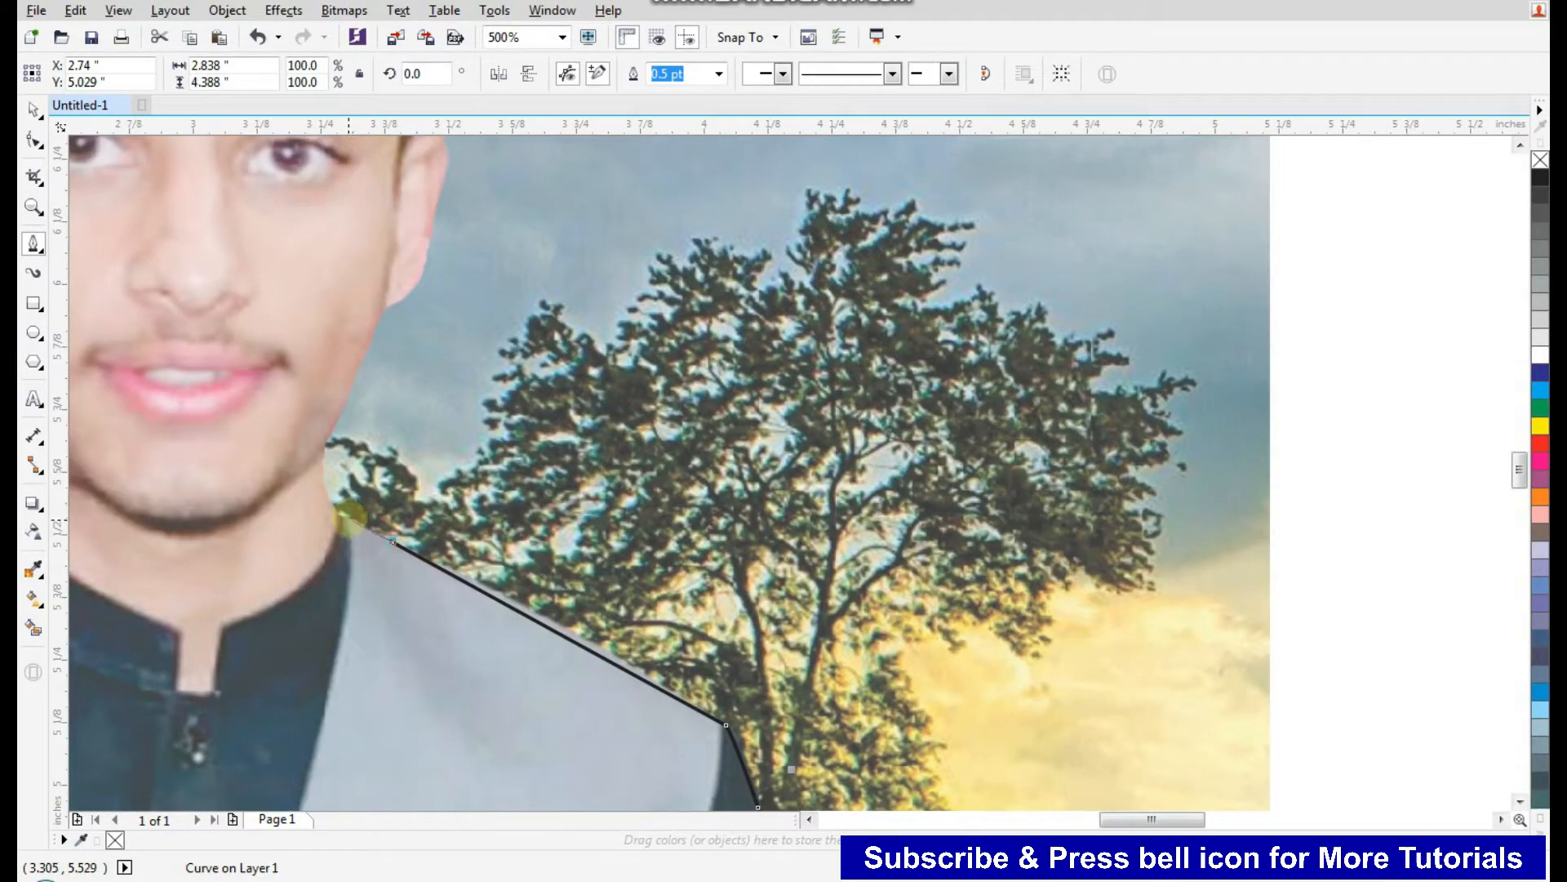
- Trace the outline from the collar up the neck and jaw to the earlobe on the photo's right side
{"action": "left_click_drag", "start_coordinate": [335, 520], "coordinate": [356, 369]}
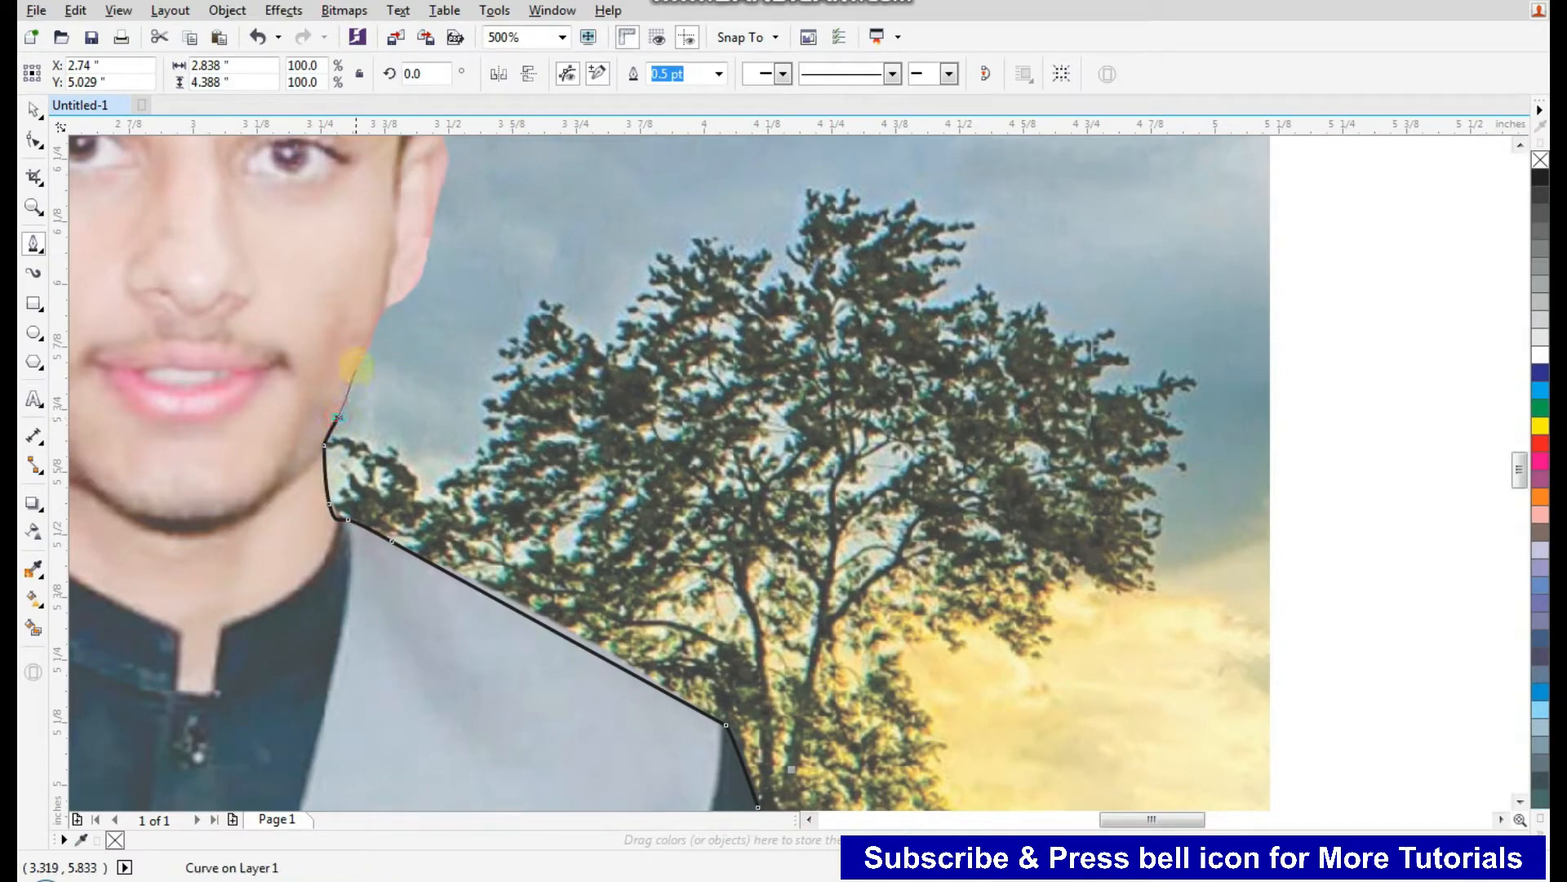
{"action": "left_click", "coordinate": [362, 362]}
{"action": "left_click", "coordinate": [383, 309]}
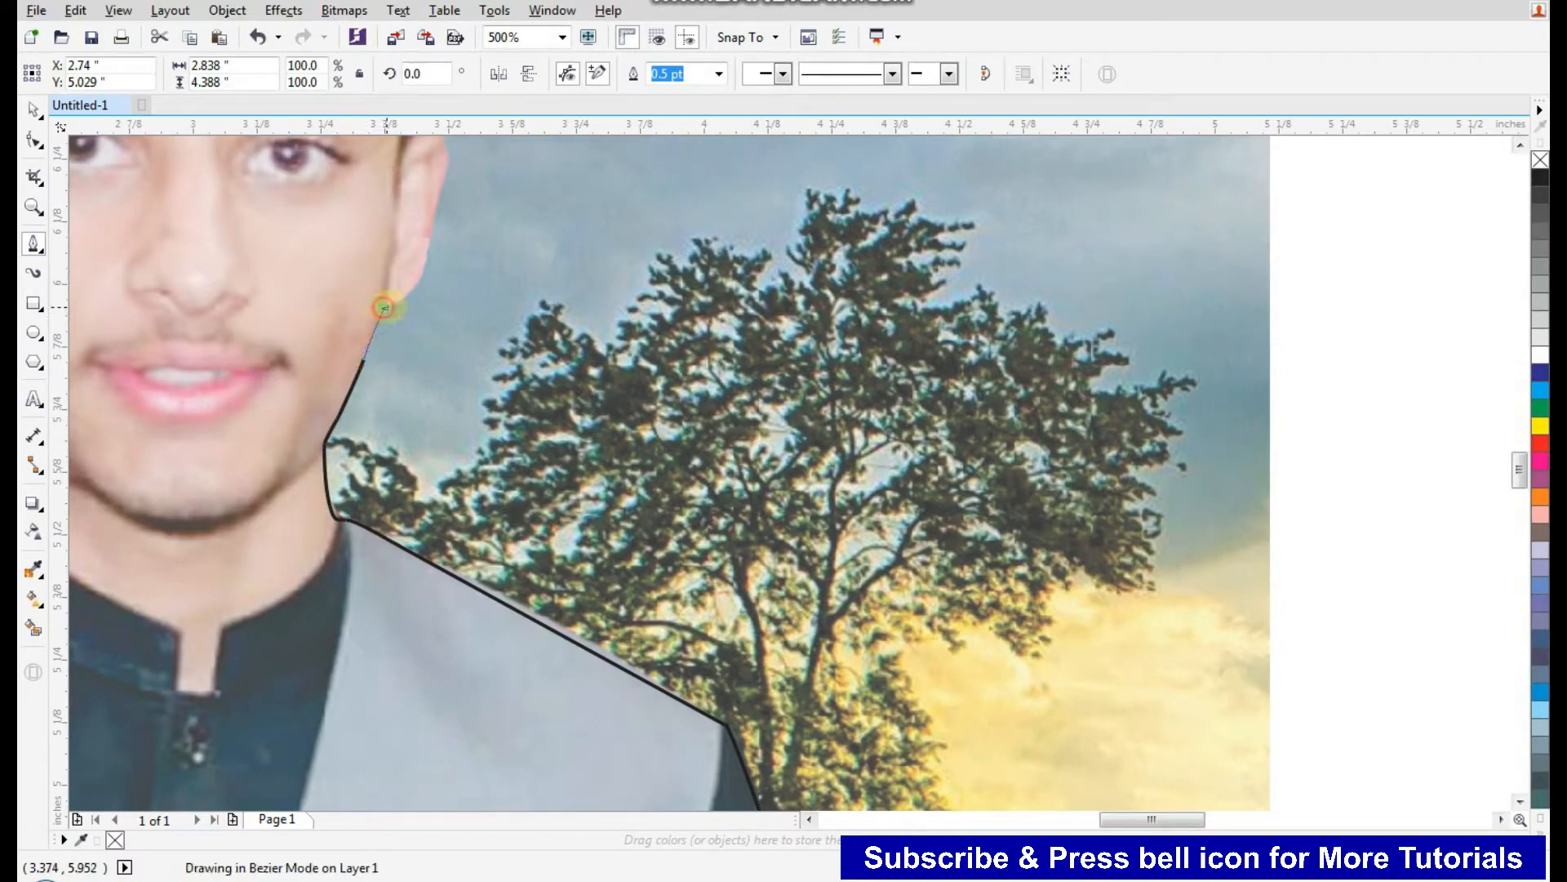
{"action": "left_click", "coordinate": [410, 293]}
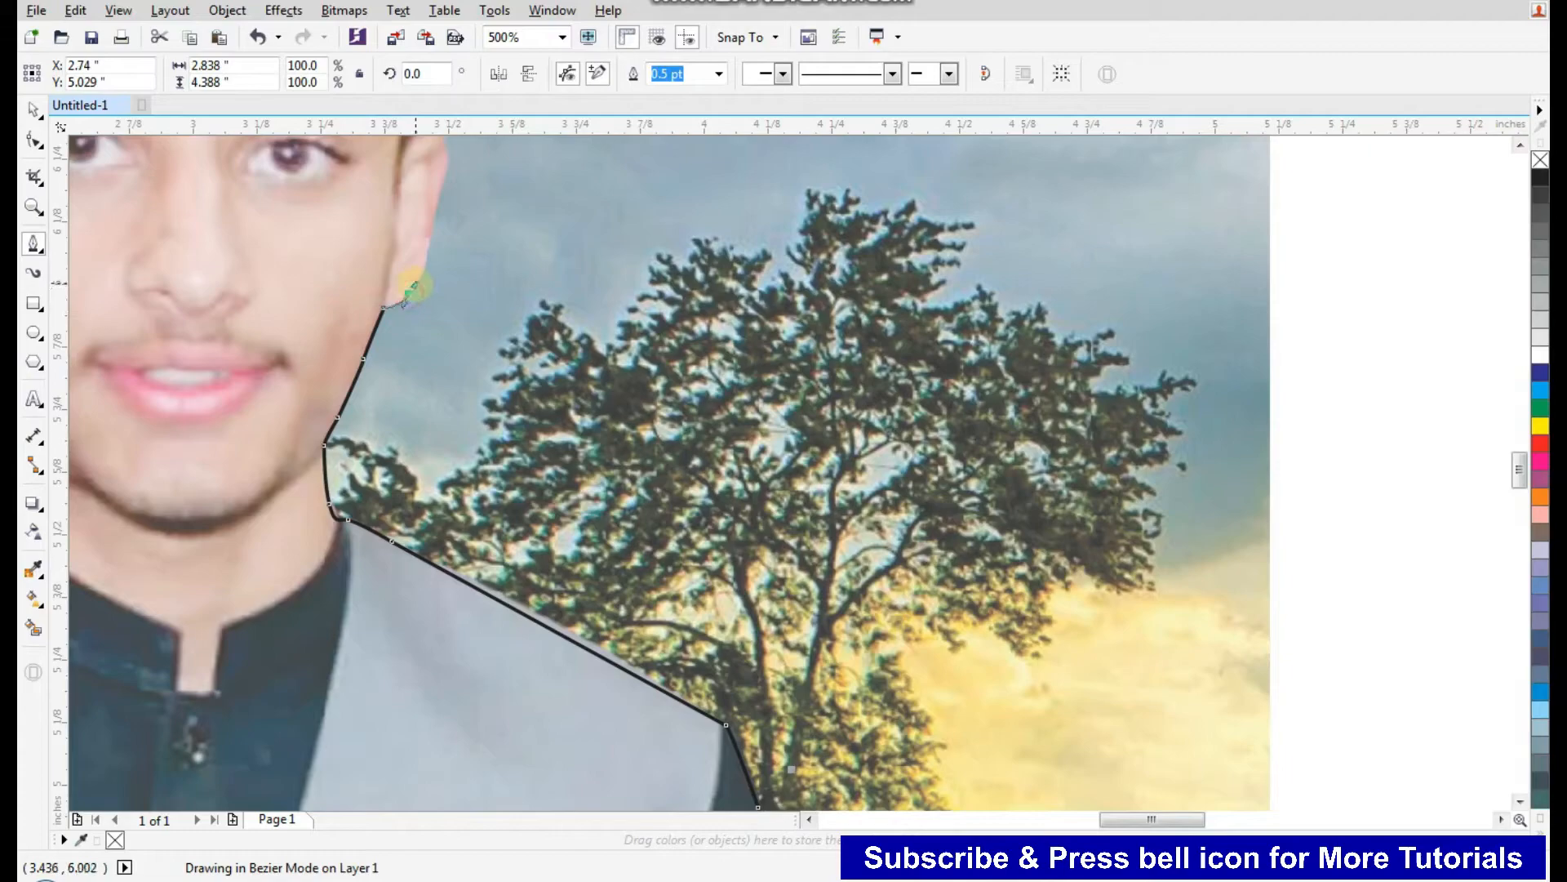
- Trace the outer edge of the ear from the lobe up to where it meets the hair
{"action": "scroll", "coordinate": [425, 404], "scroll_direction": "down", "scroll_amount": 3}
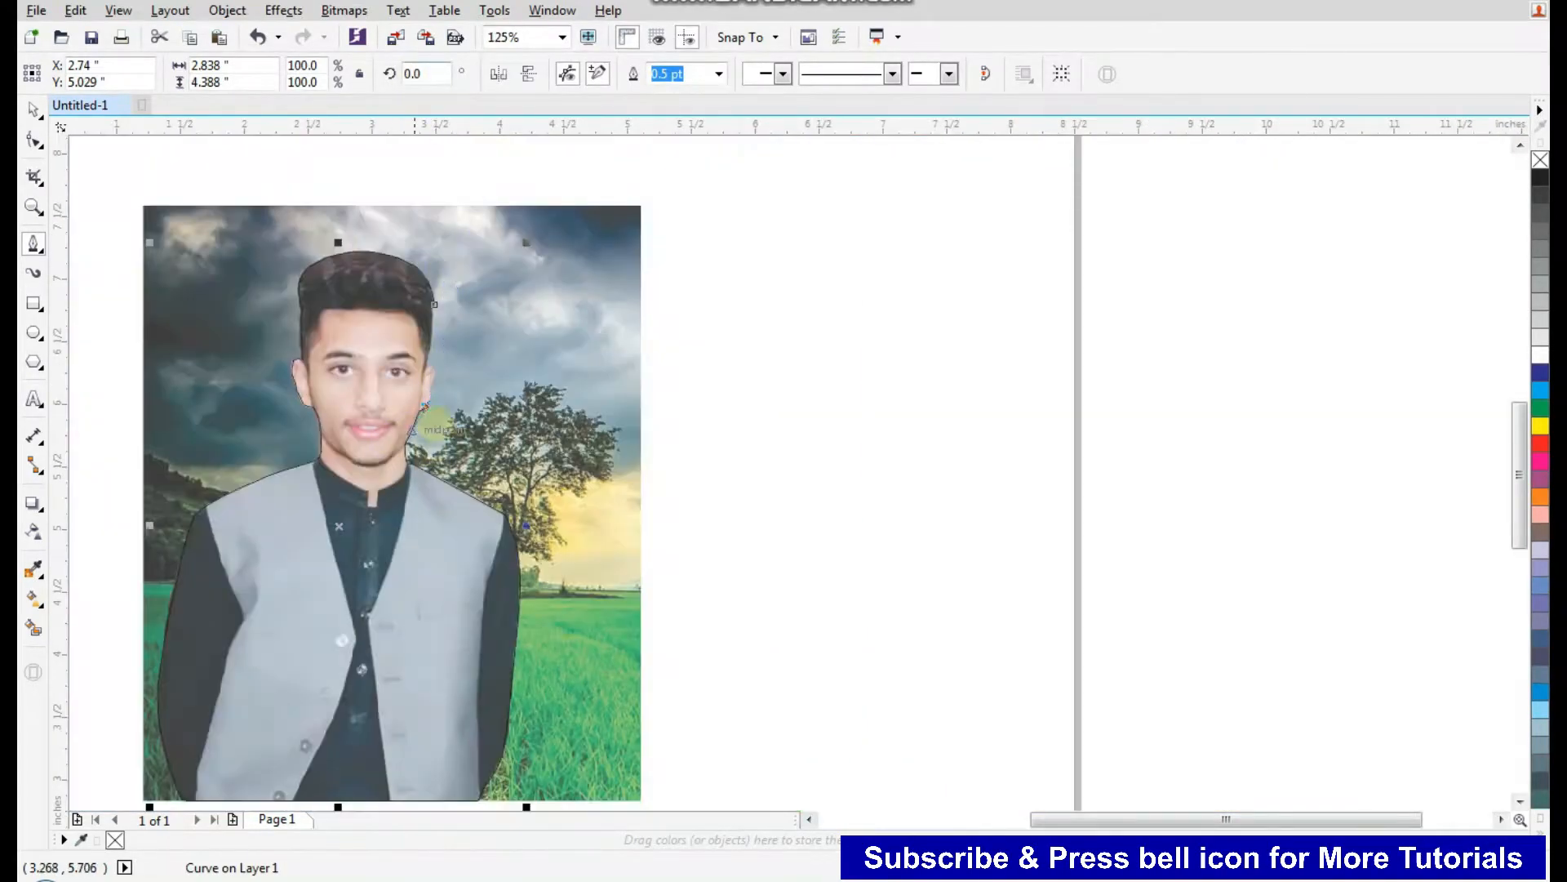
{"action": "scroll", "coordinate": [423, 406], "scroll_direction": "up", "scroll_amount": 4}
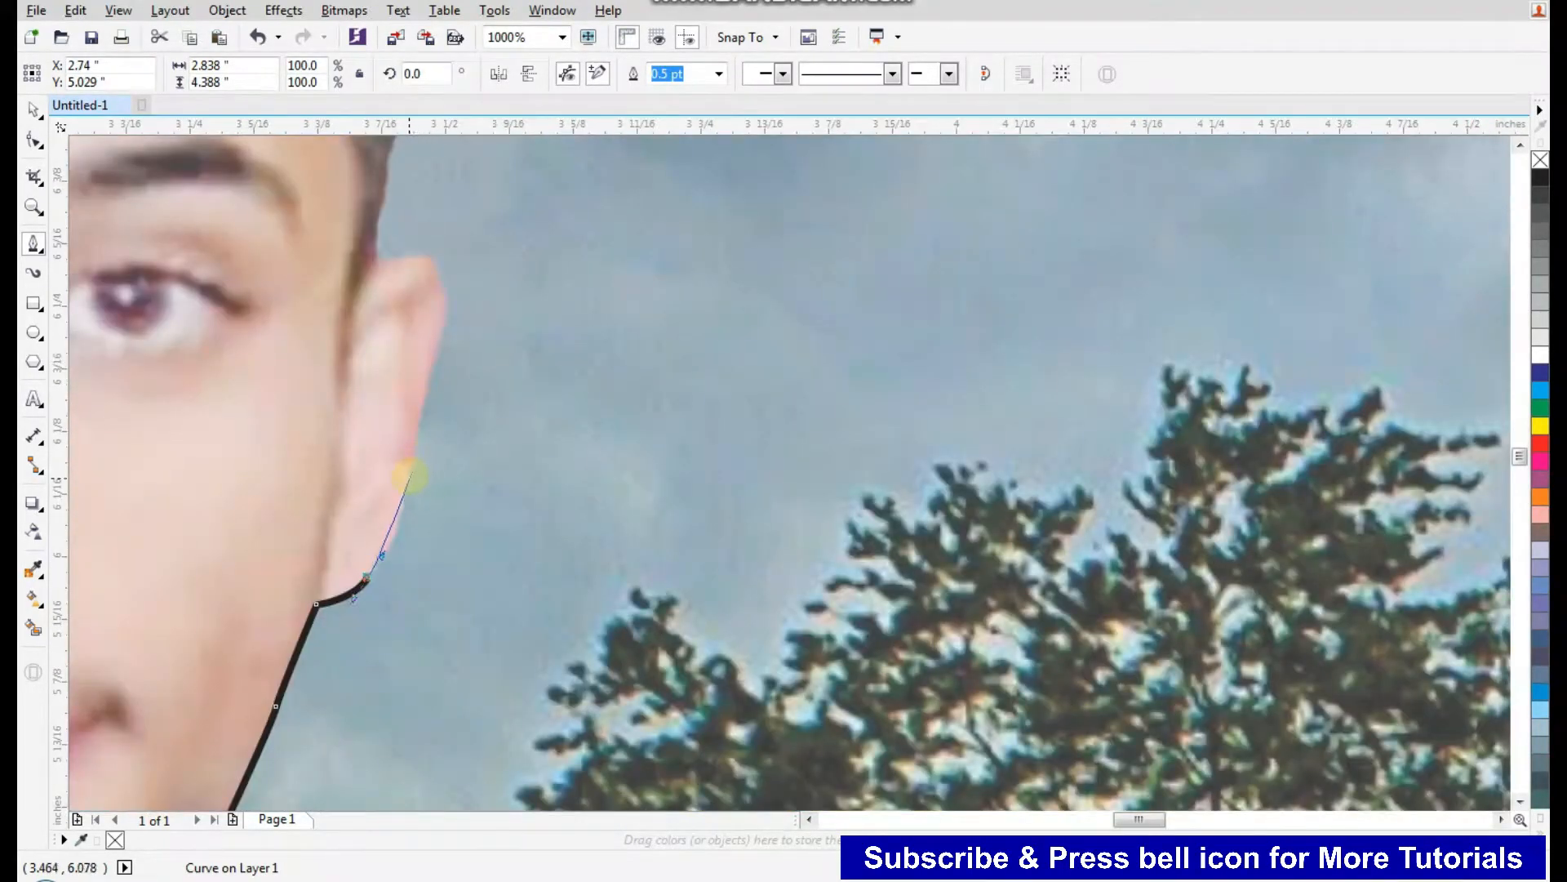
{"action": "left_click", "coordinate": [409, 476]}
{"action": "mouse_move", "coordinate": [420, 409]}
{"action": "left_mouse_down"}
{"action": "mouse_move", "coordinate": [443, 302]}
{"action": "mouse_move", "coordinate": [431, 259]}
{"action": "mouse_move", "coordinate": [375, 225]}
{"action": "mouse_move", "coordinate": [382, 210]}
{"action": "left_mouse_up"}
{"action": "left_click", "coordinate": [378, 259]}
- Trace the outline up the side of the hair above the ear and close the path at its starting node
{"action": "scroll", "coordinate": [382, 248], "scroll_direction": "down", "scroll_amount": 2}
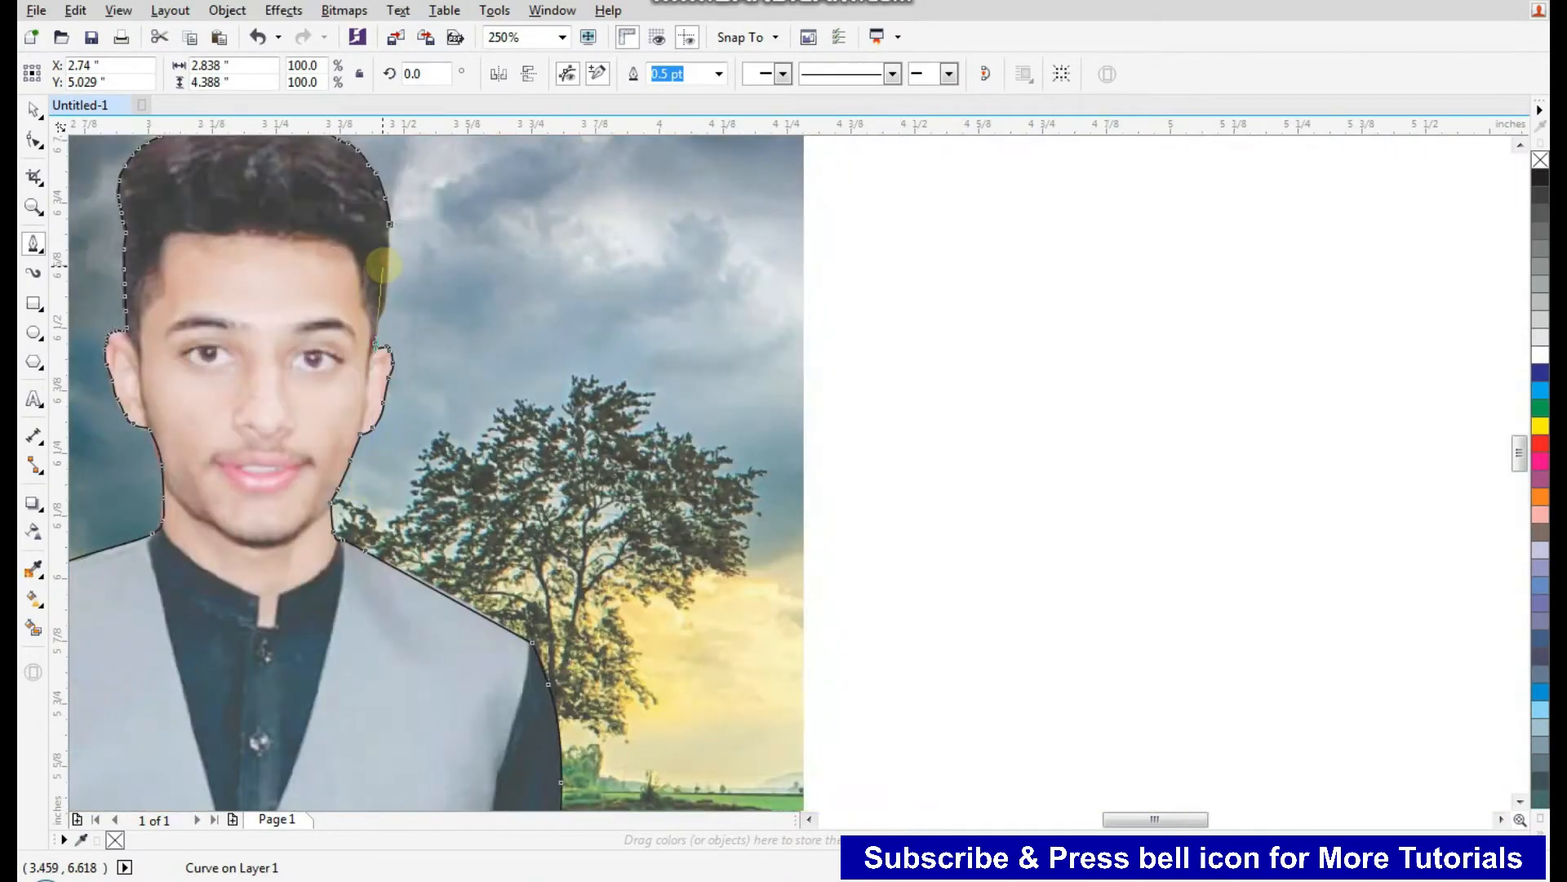
{"action": "scroll", "coordinate": [374, 262], "scroll_direction": "up", "scroll_amount": 1}
{"action": "left_click", "coordinate": [363, 478]}
{"action": "left_click", "coordinate": [388, 427]}
{"action": "left_click", "coordinate": [402, 279]}
{"action": "scroll", "coordinate": [402, 279], "scroll_direction": "down", "scroll_amount": 2}
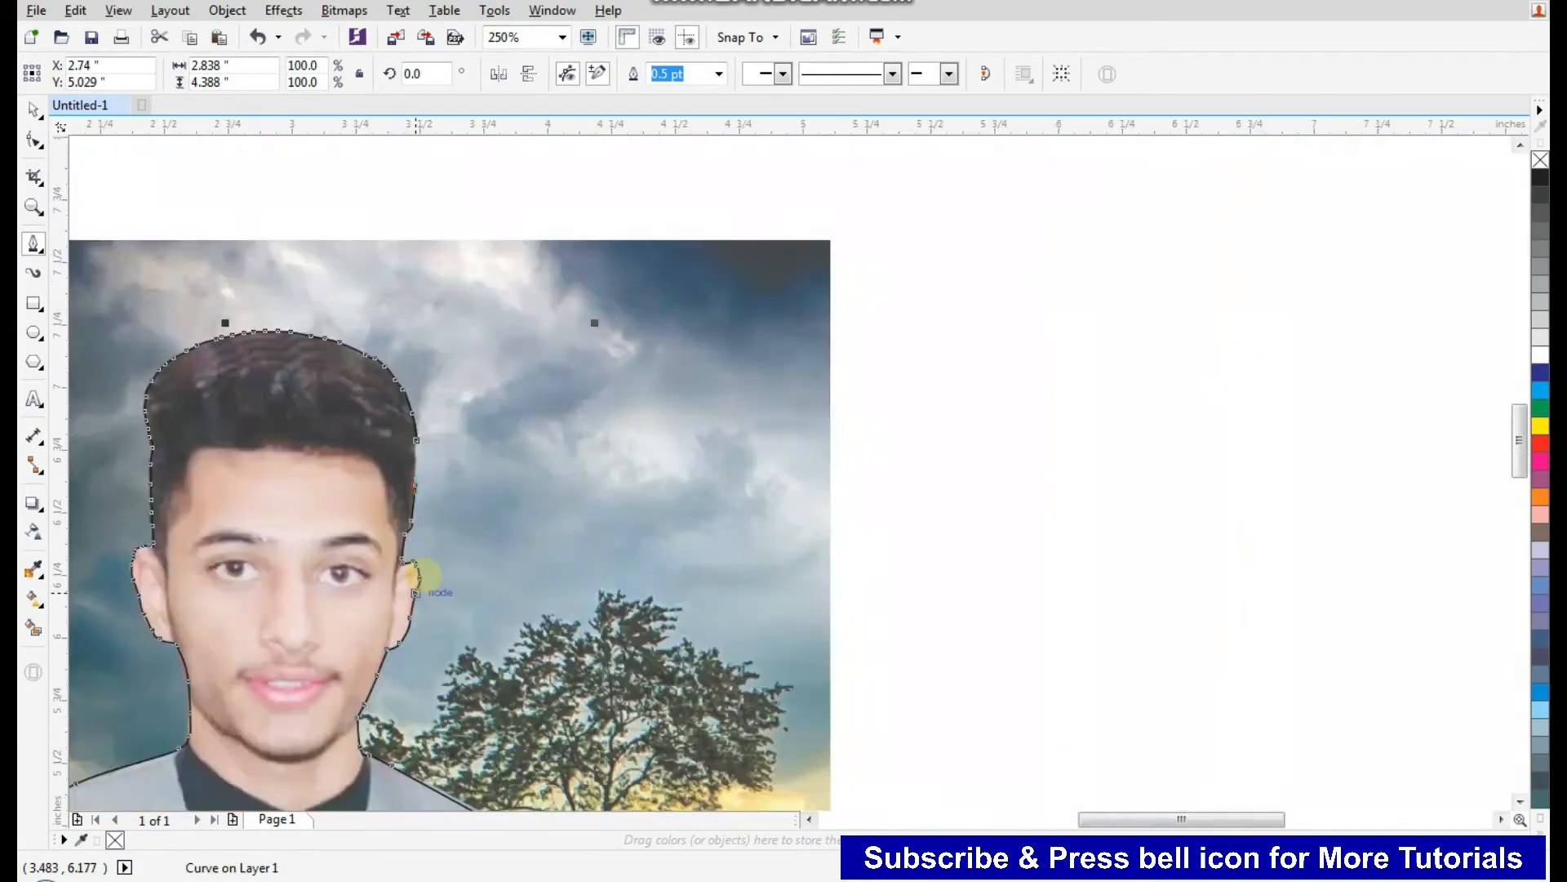
{"action": "scroll", "coordinate": [413, 438], "scroll_direction": "up", "scroll_amount": 2}
{"action": "left_click", "coordinate": [420, 412]}
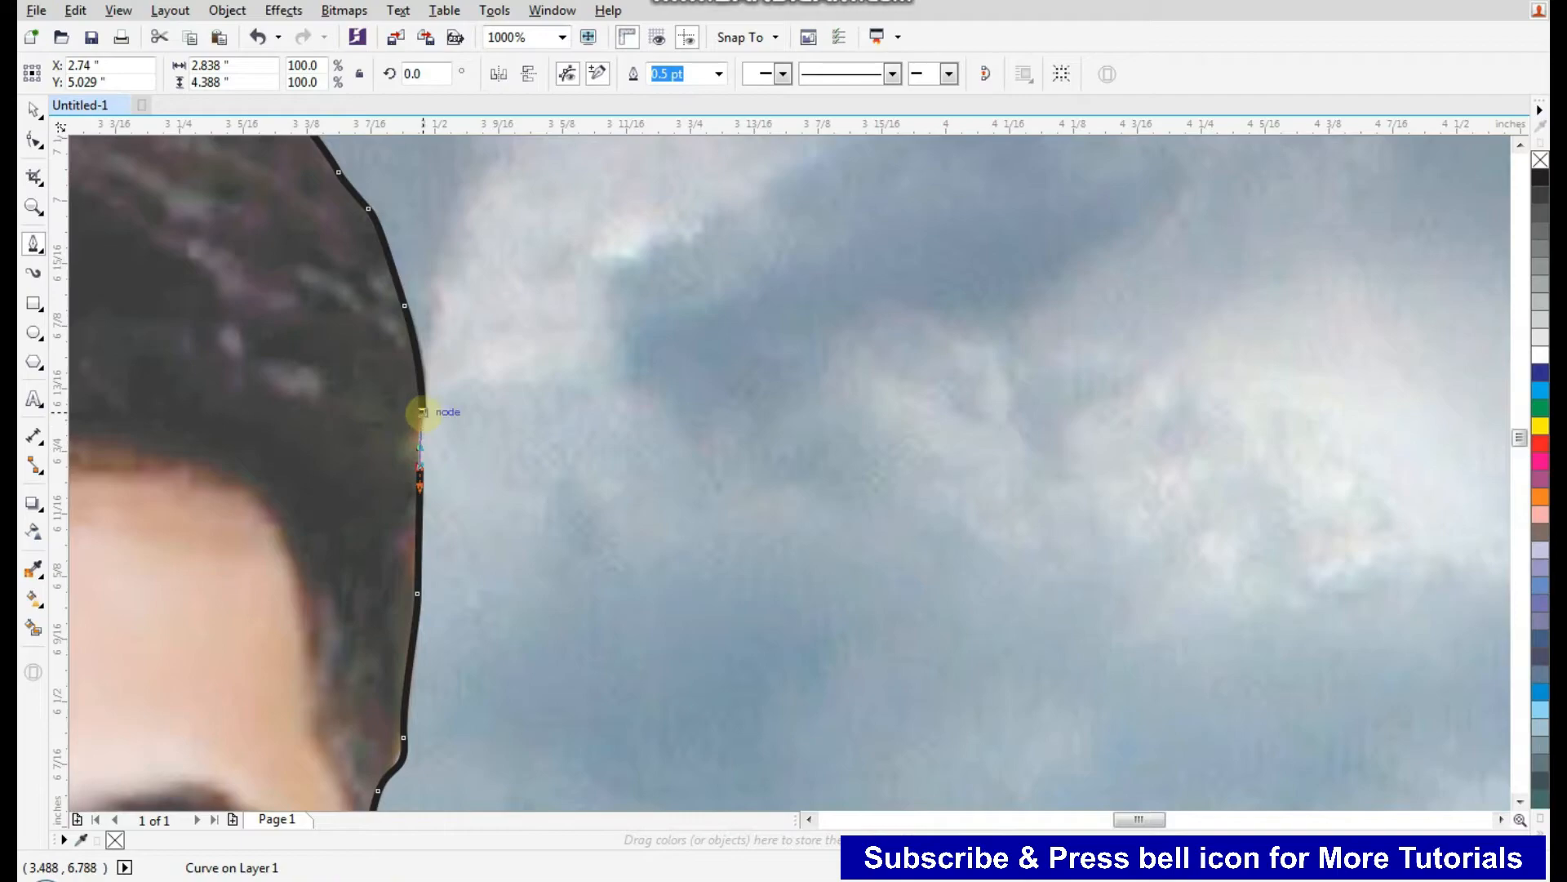
- Finish drawing and unlock the photo bitmap behind the traced outline
{"action": "scroll", "coordinate": [479, 413], "scroll_direction": "down", "scroll_amount": 2}
{"action": "scroll", "coordinate": [556, 382], "scroll_direction": "down", "scroll_amount": 1}
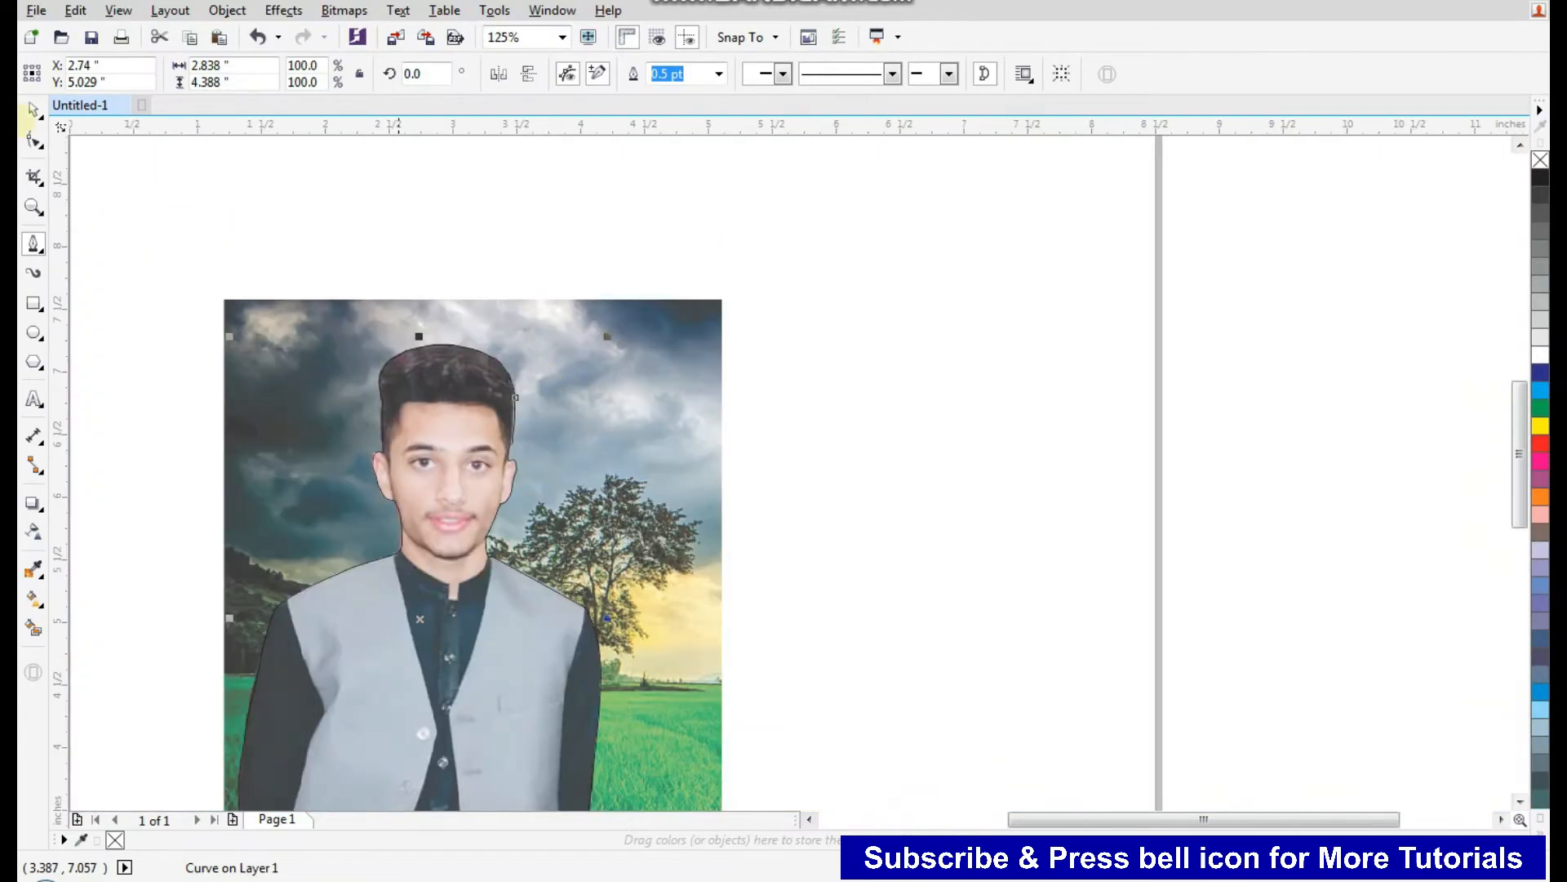
{"action": "left_click", "coordinate": [33, 109]}
{"action": "scroll", "coordinate": [600, 292], "scroll_direction": "down", "scroll_amount": 1}
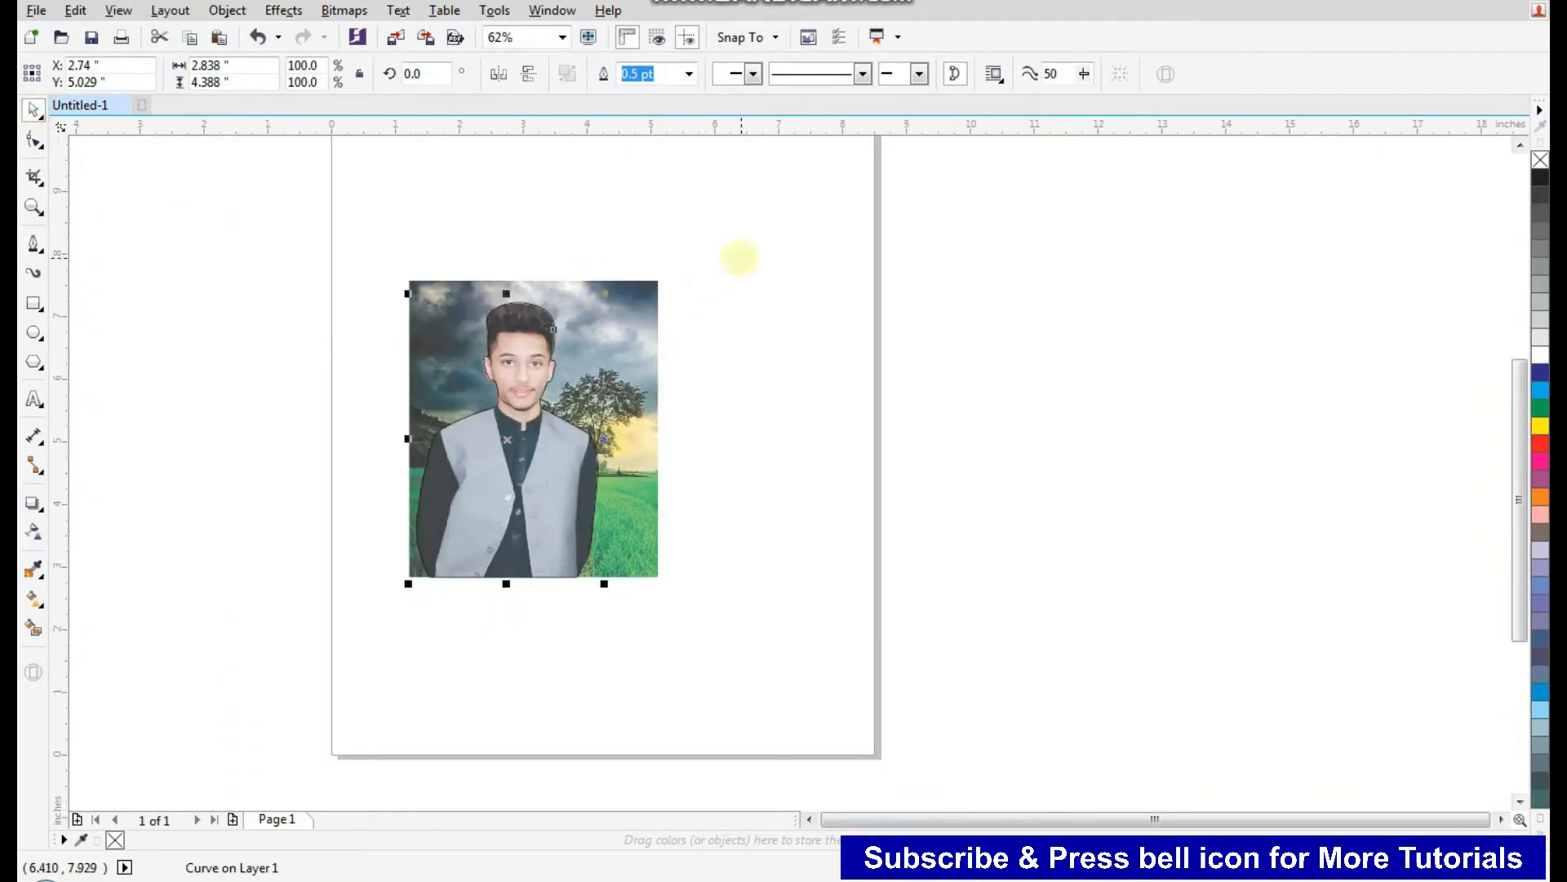
{"action": "key", "text": "F2"}
{"action": "left_click_drag", "start_coordinate": [741, 258], "coordinate": [368, 655]}
{"action": "left_click", "coordinate": [1036, 532]}
{"action": "right_click", "coordinate": [885, 372]}
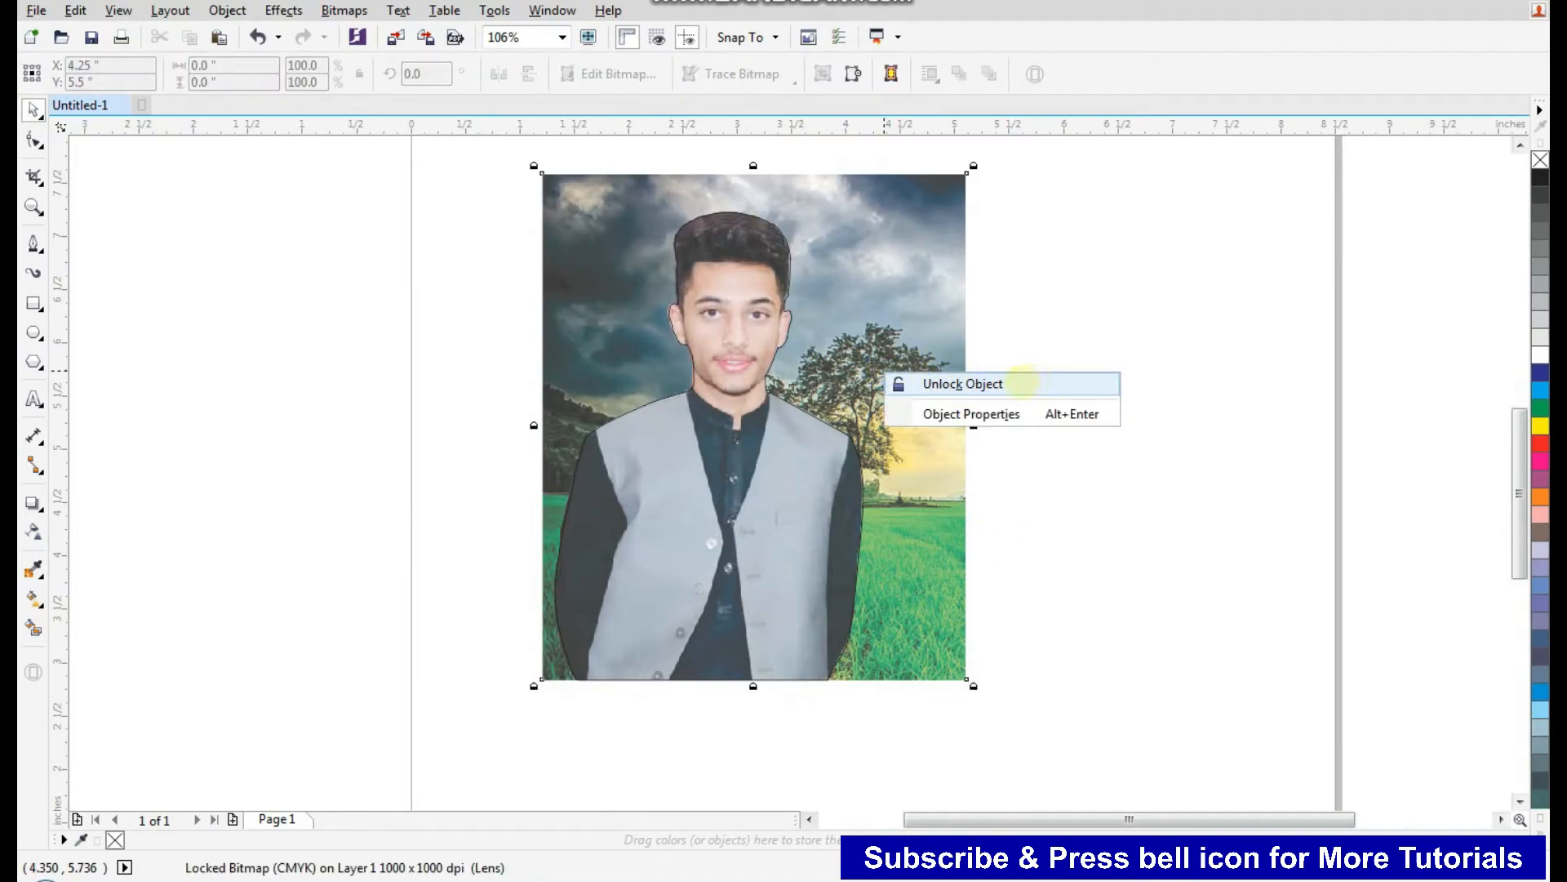
{"action": "left_click", "coordinate": [1020, 383]}
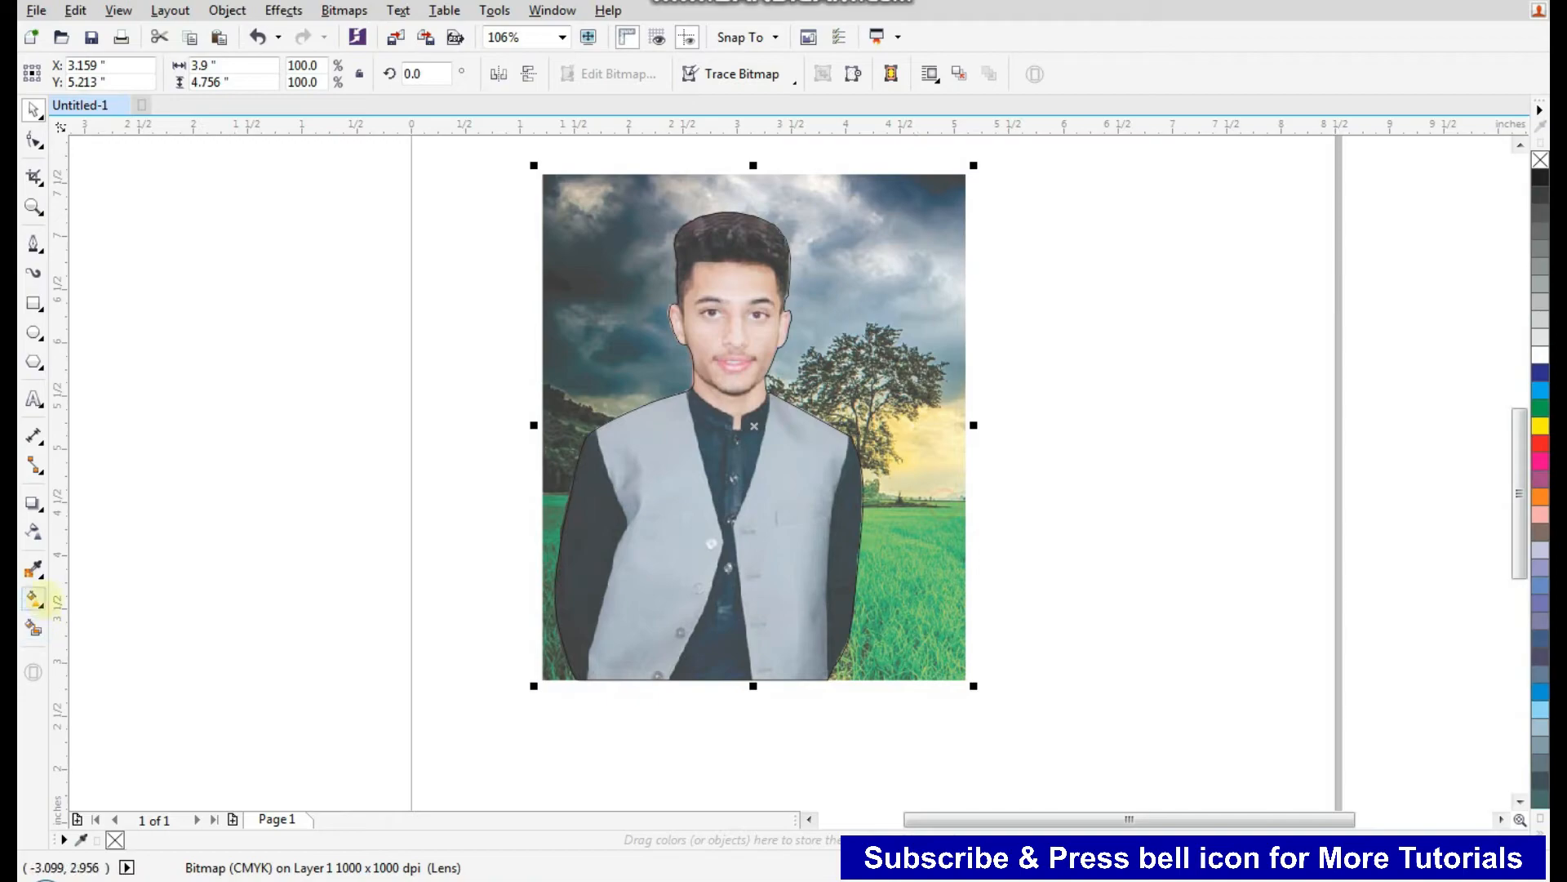
- Set the photo's uniform transparency to 0
{"action": "left_click", "coordinate": [33, 529]}
{"action": "left_click_drag", "start_coordinate": [717, 710], "coordinate": [605, 727]}
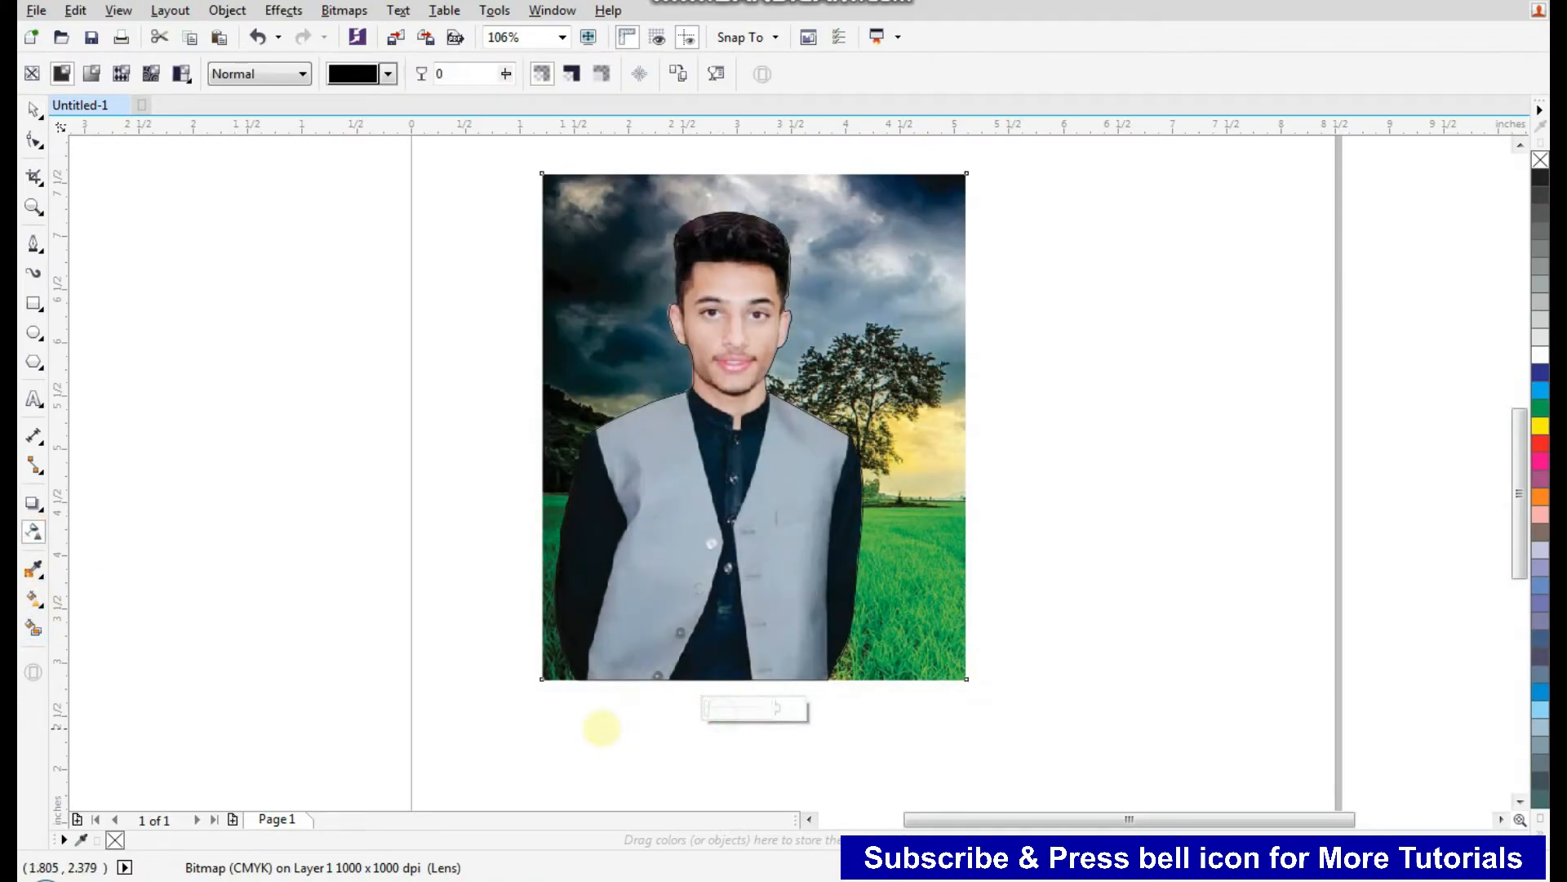
{"action": "left_click", "coordinate": [33, 111]}
{"action": "left_click", "coordinate": [294, 514]}
{"action": "left_click_drag", "start_coordinate": [759, 567], "coordinate": [362, 612]}
{"action": "key", "text": "ctrl+z"}
- Give the traced silhouette curve a red outline colour
{"action": "left_click", "coordinate": [1039, 588]}
{"action": "left_click", "coordinate": [780, 535]}
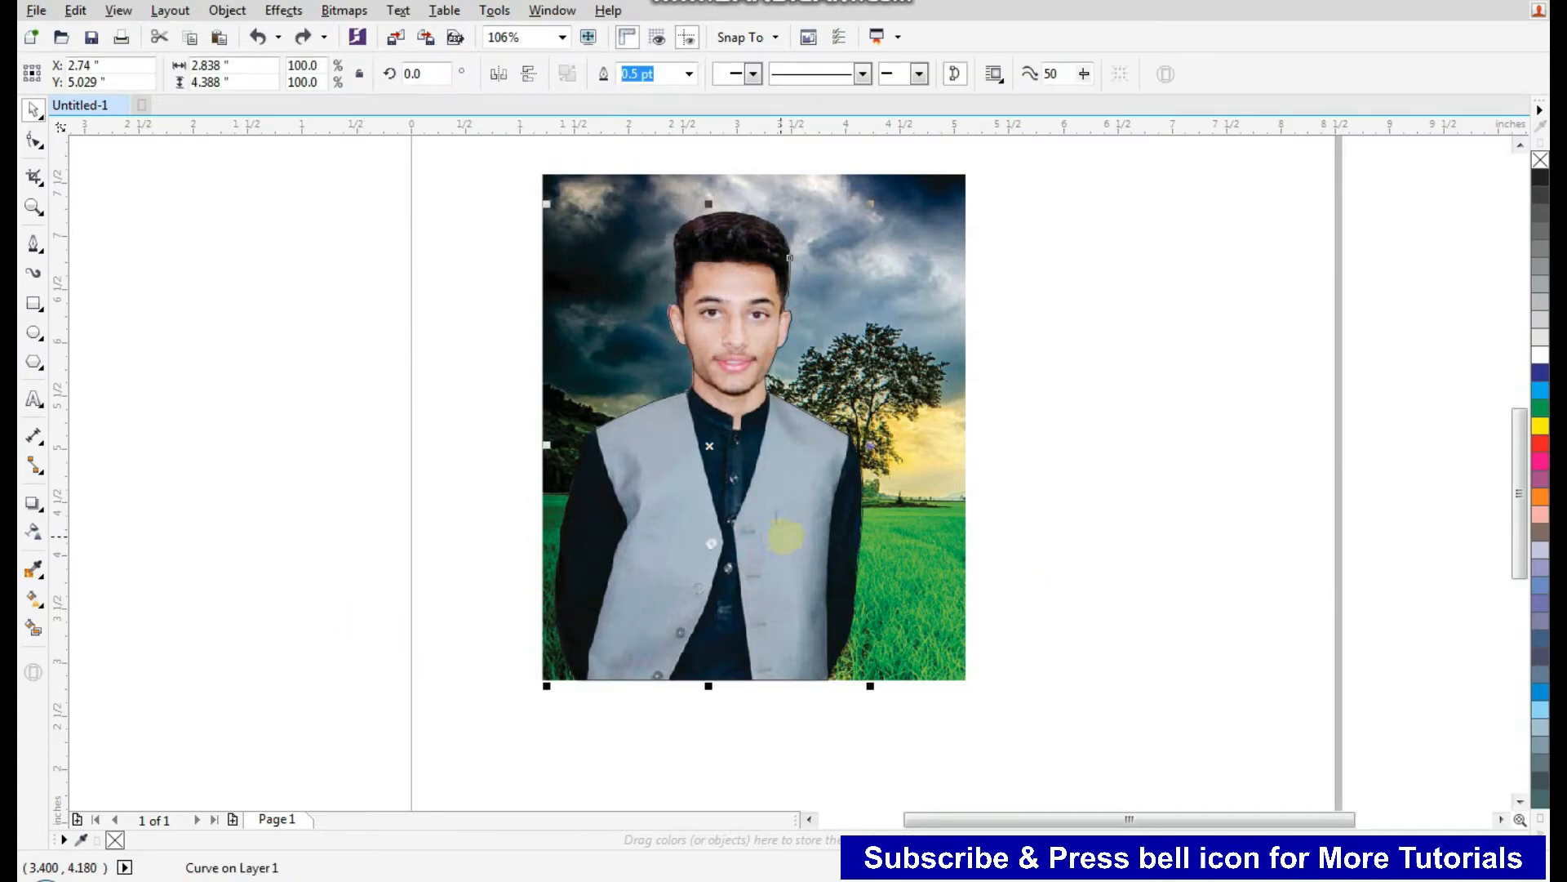
{"action": "right_click", "coordinate": [1541, 443]}
{"action": "left_click", "coordinate": [1126, 534]}
- Intersect the red silhouette curve with the photo to create a cut-out of the man
{"action": "left_click", "coordinate": [861, 534]}
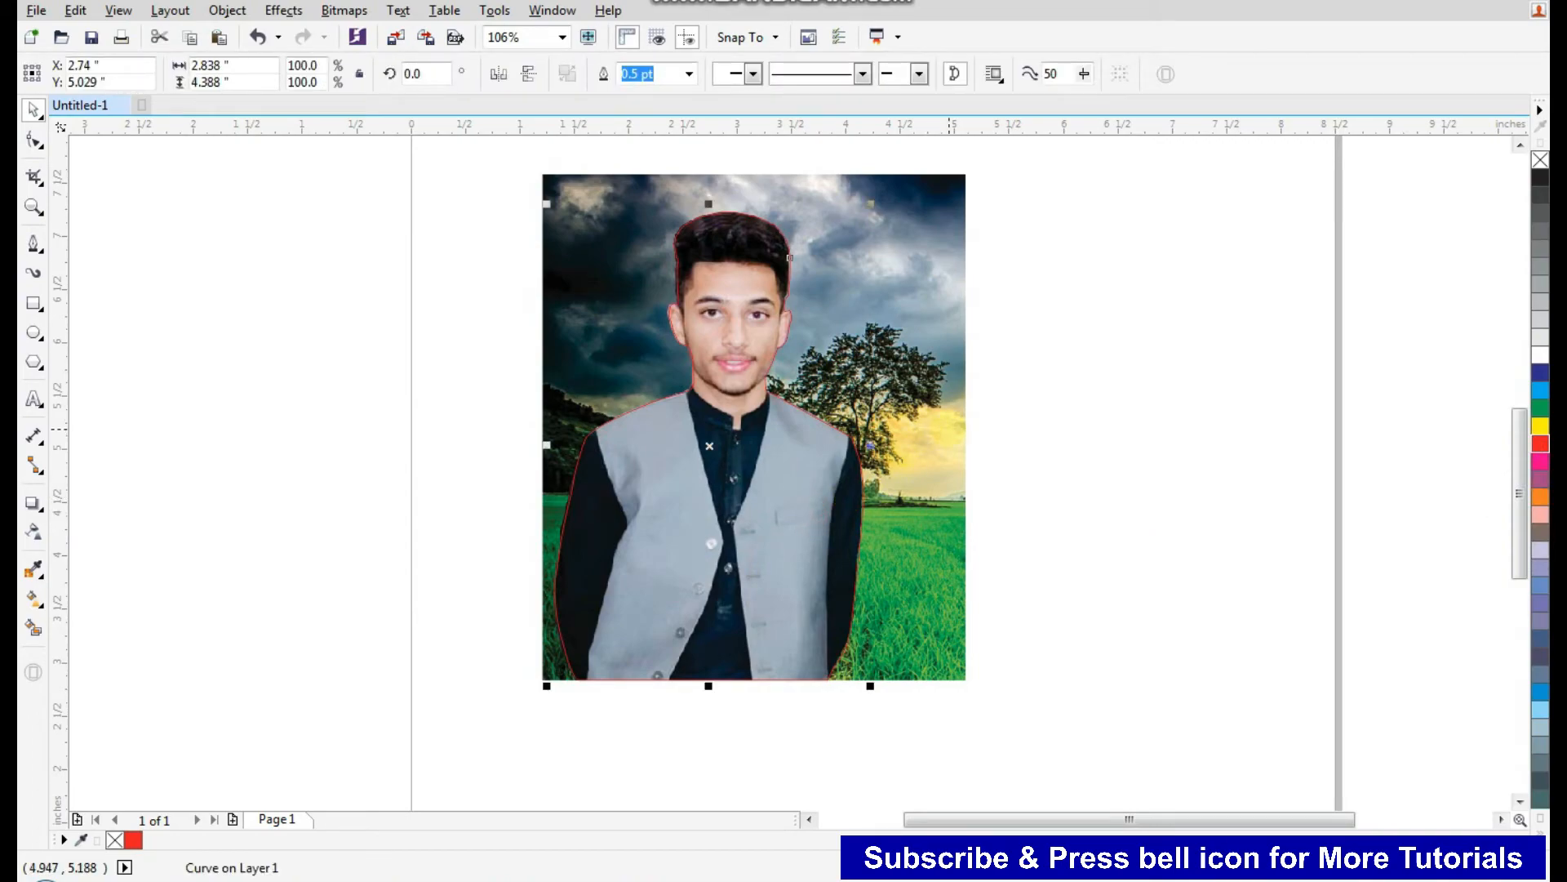
{"action": "left_click", "coordinate": [947, 427], "text": "shift"}
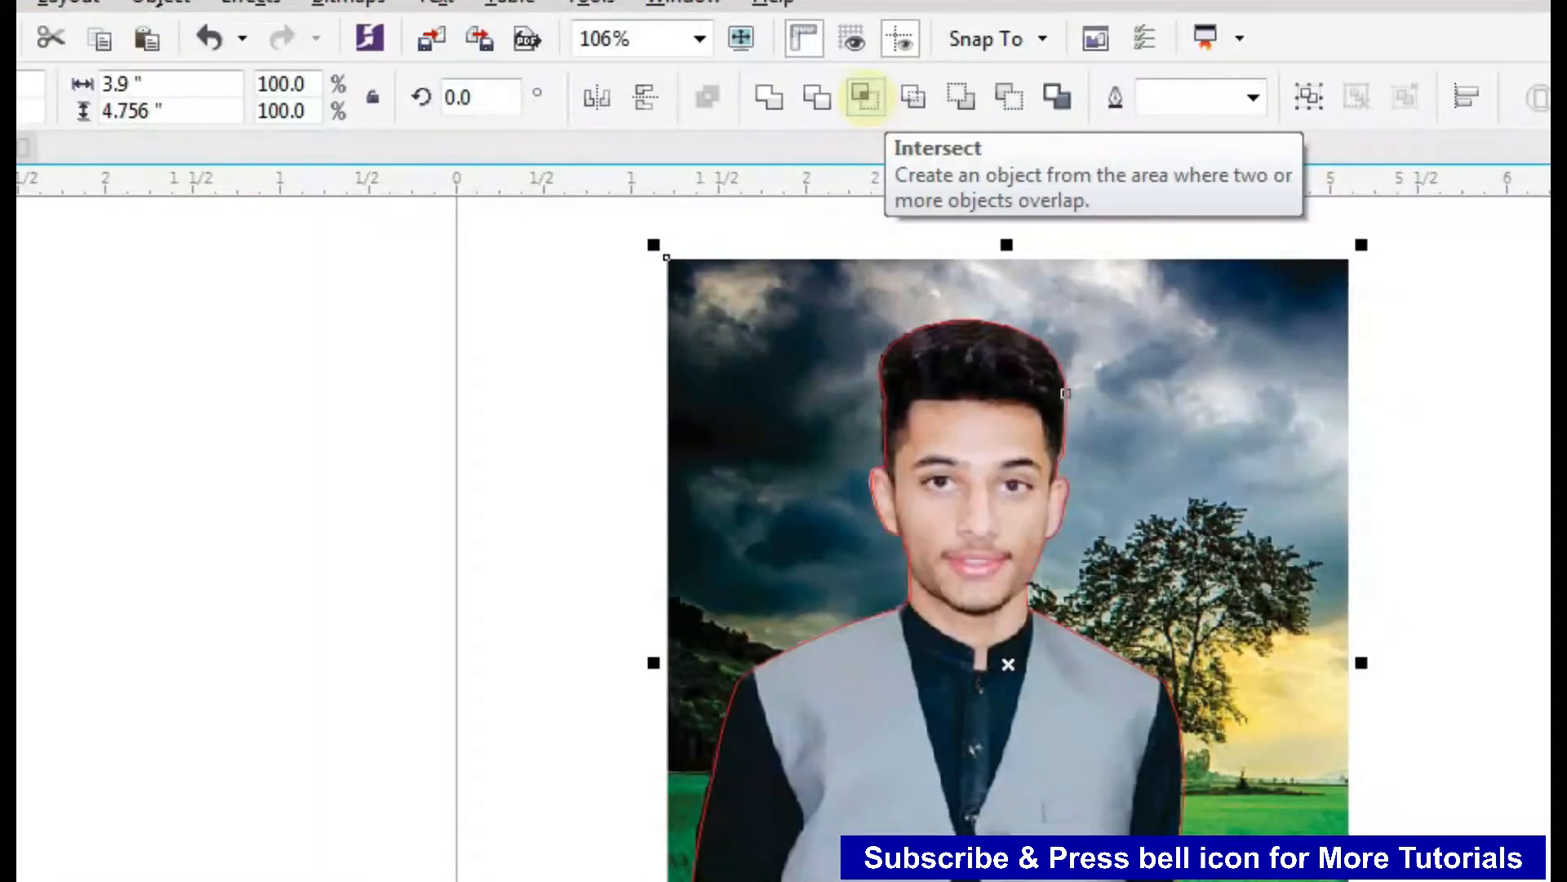
{"action": "left_click", "coordinate": [694, 75]}
- Move the man's cut-out clear of the photo to its right side and delete the leftover red silhouette curve
{"action": "left_click", "coordinate": [1498, 718]}
{"action": "left_click_drag", "start_coordinate": [923, 811], "coordinate": [386, 792]}
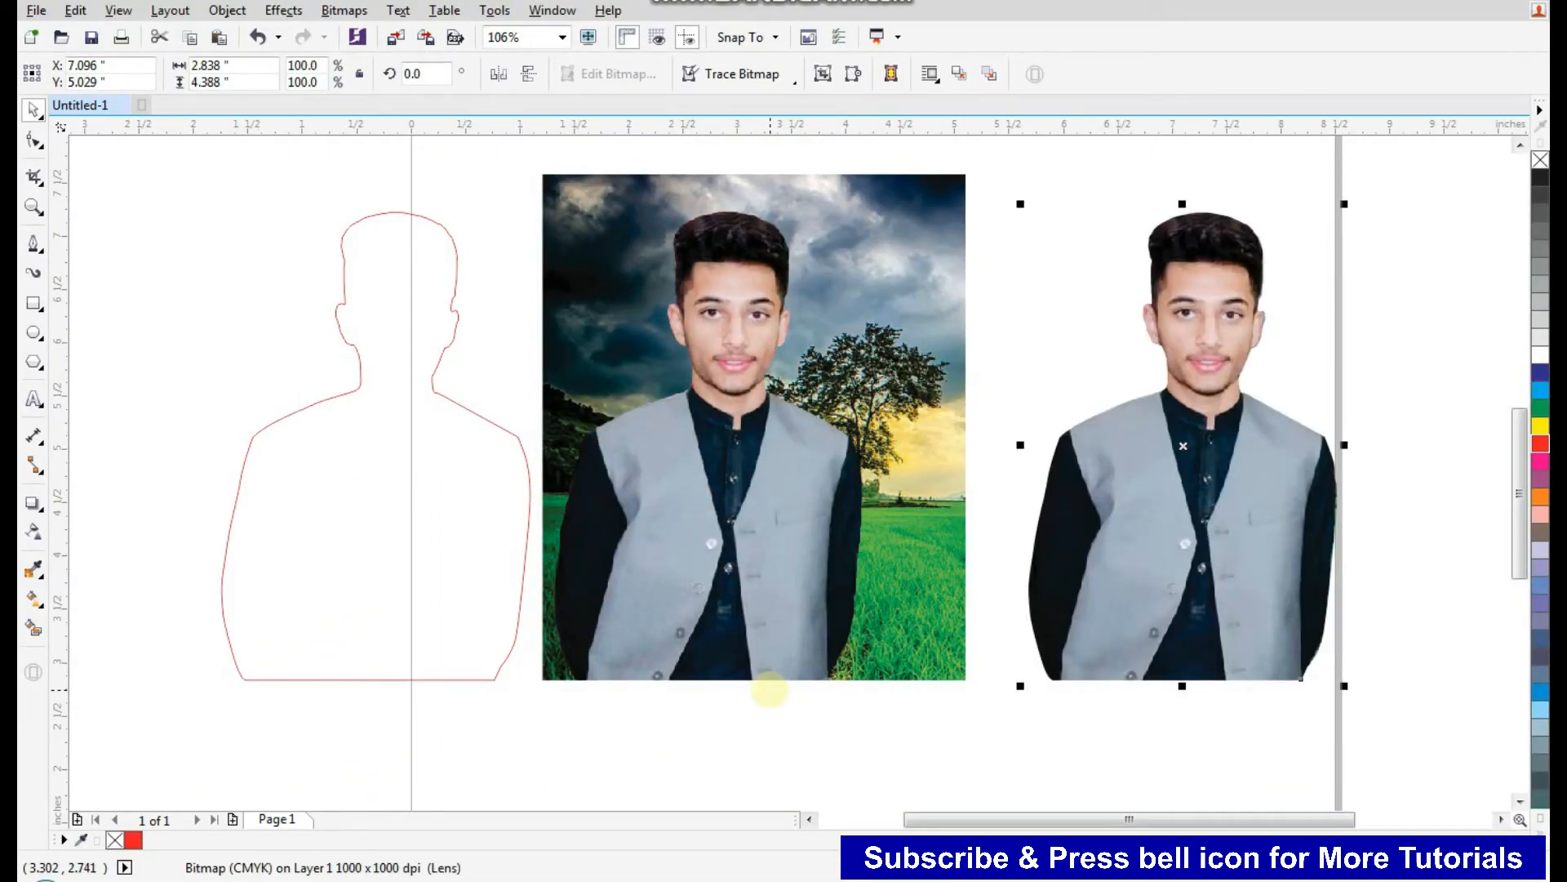
{"action": "left_click", "coordinate": [770, 692]}
{"action": "left_click", "coordinate": [483, 559]}
{"action": "key", "text": "Delete"}
- Apply a uniform transparency of 58 to the original photo
{"action": "left_click", "coordinate": [747, 485]}
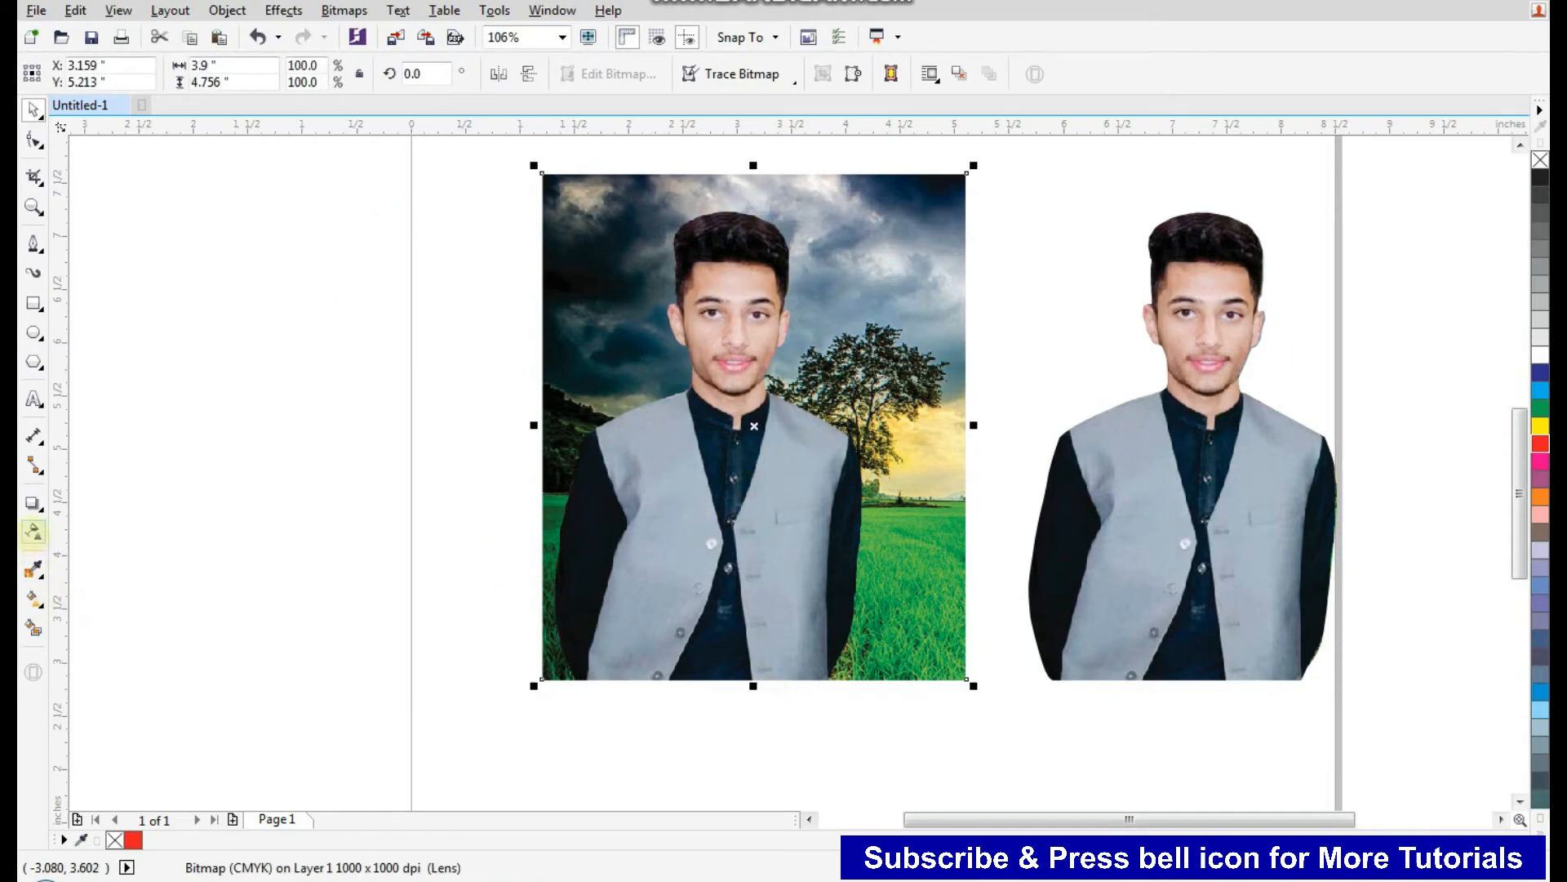
{"action": "left_click", "coordinate": [33, 531]}
{"action": "left_click_drag", "start_coordinate": [708, 709], "coordinate": [739, 708]}
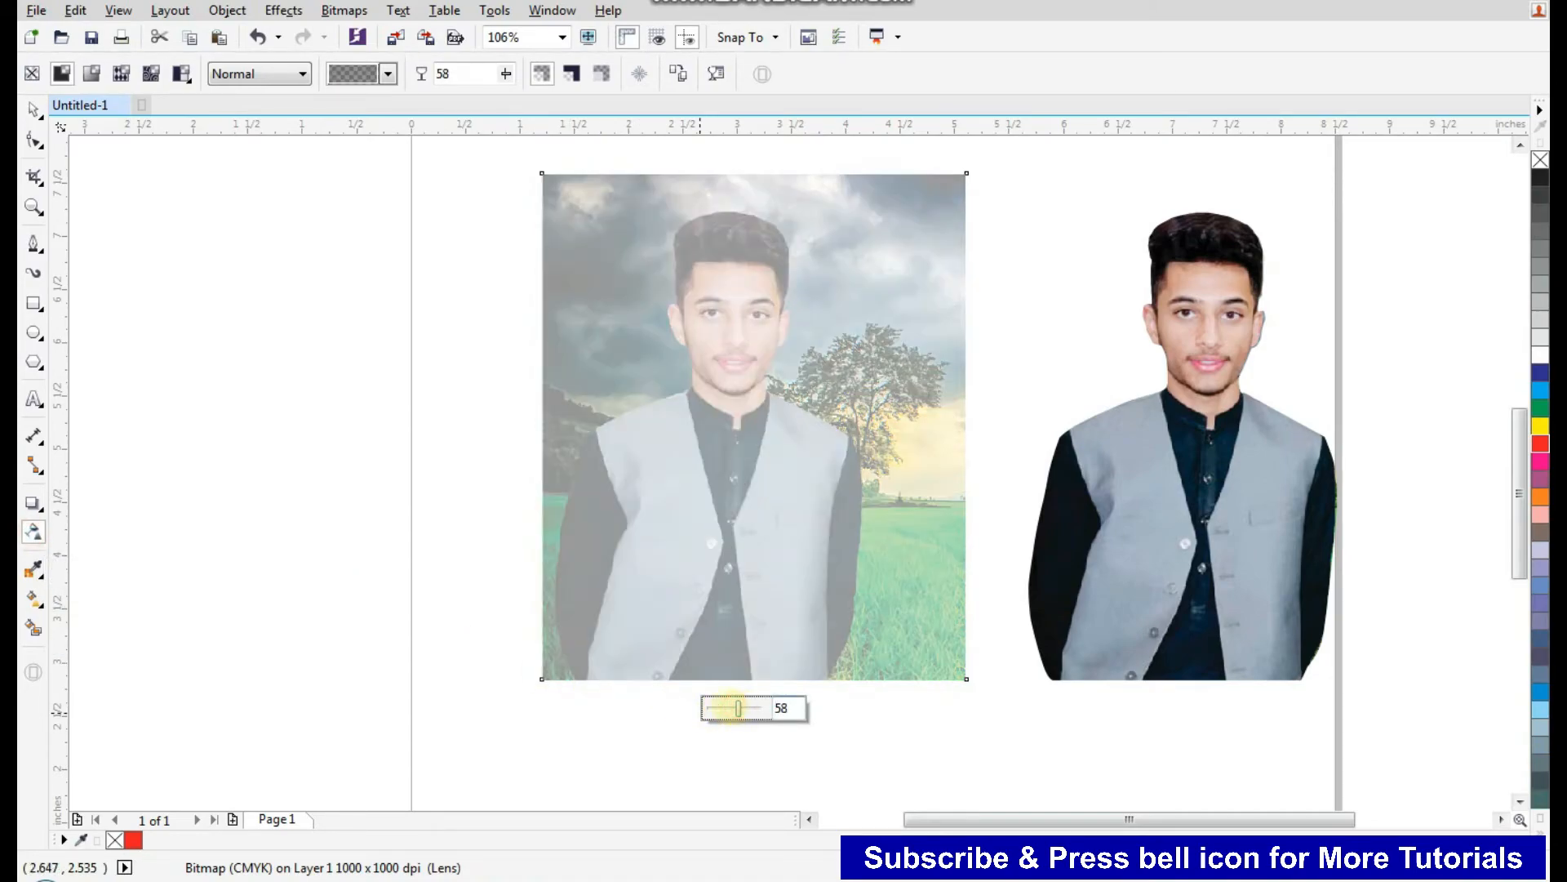